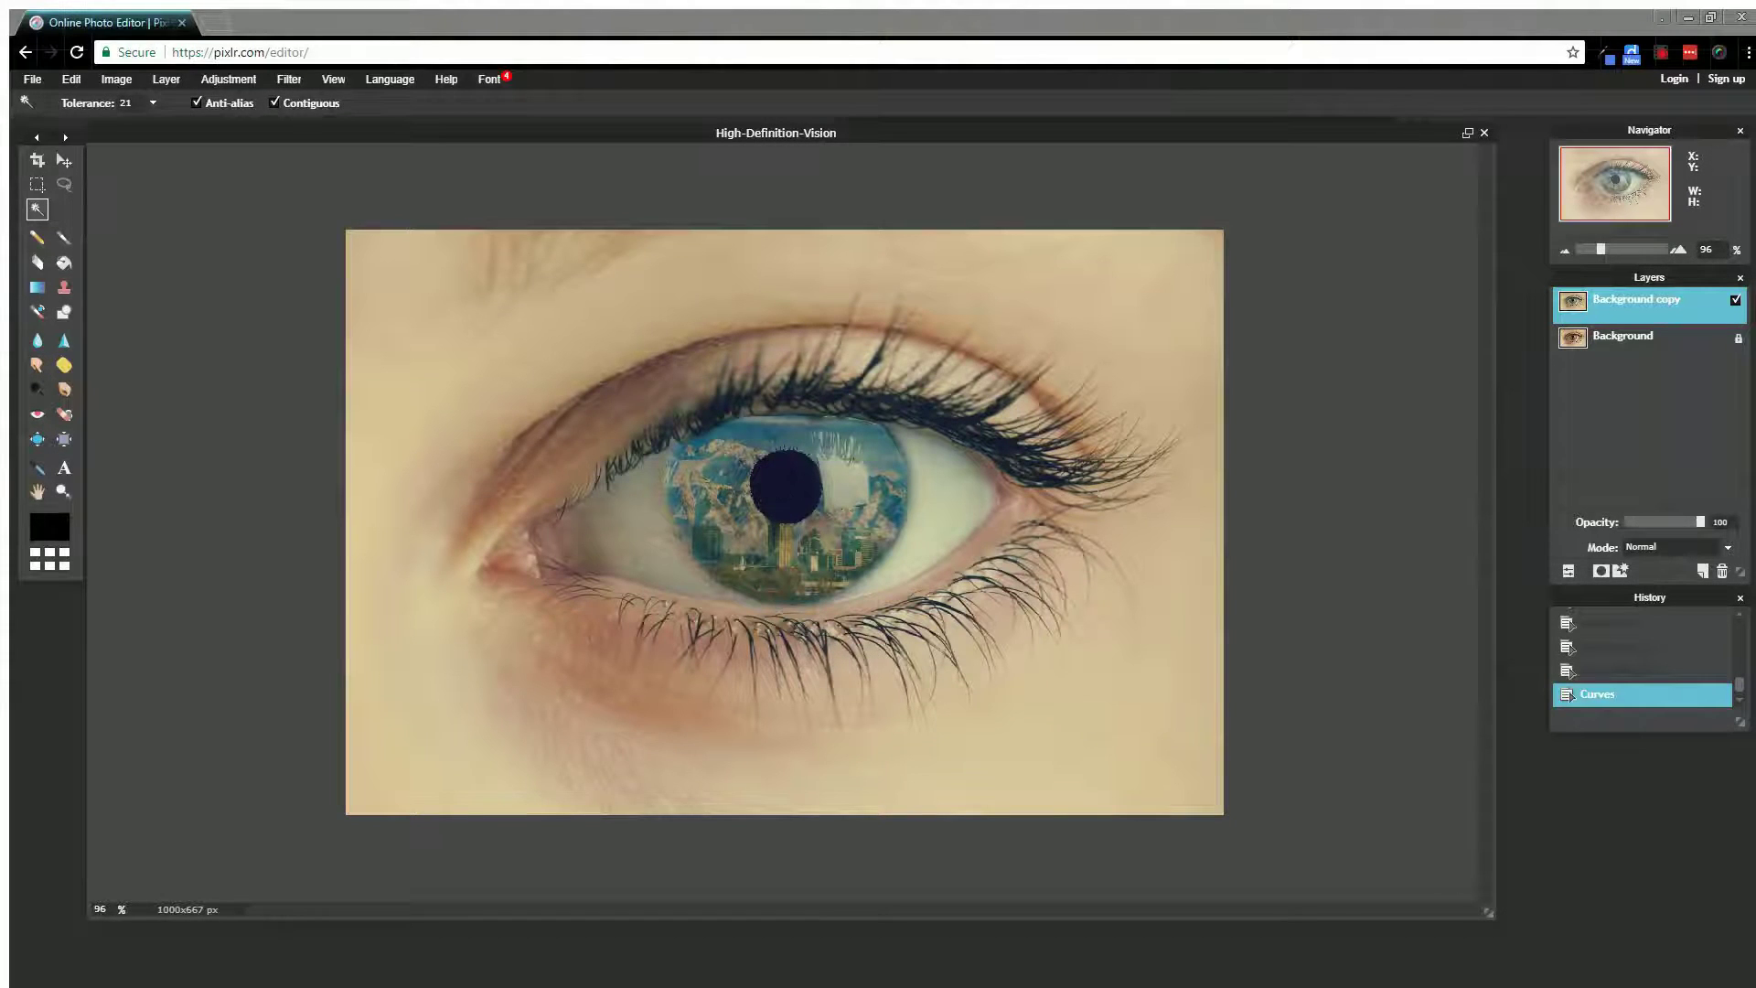
Shrink the finished example's window, move the plain eye window, and bring the SLC skyline forward
drag(1490, 909, 732, 594)
drag(1097, 127, 1032, 120)
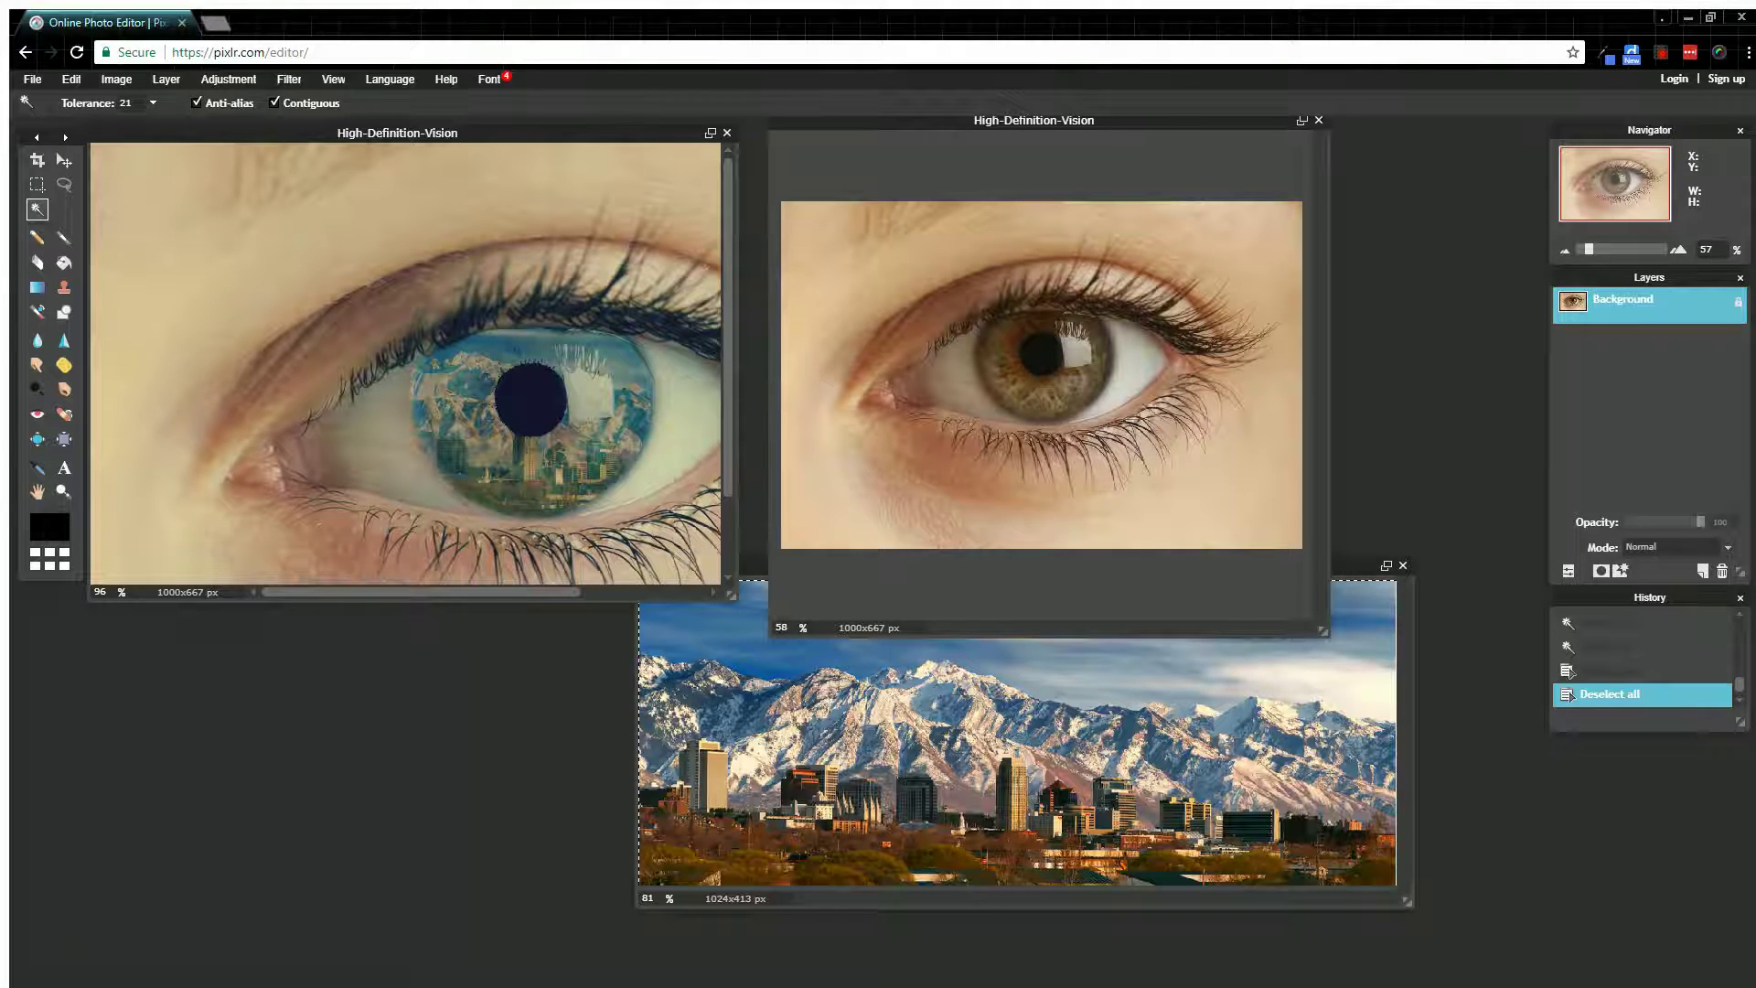
click(939, 647)
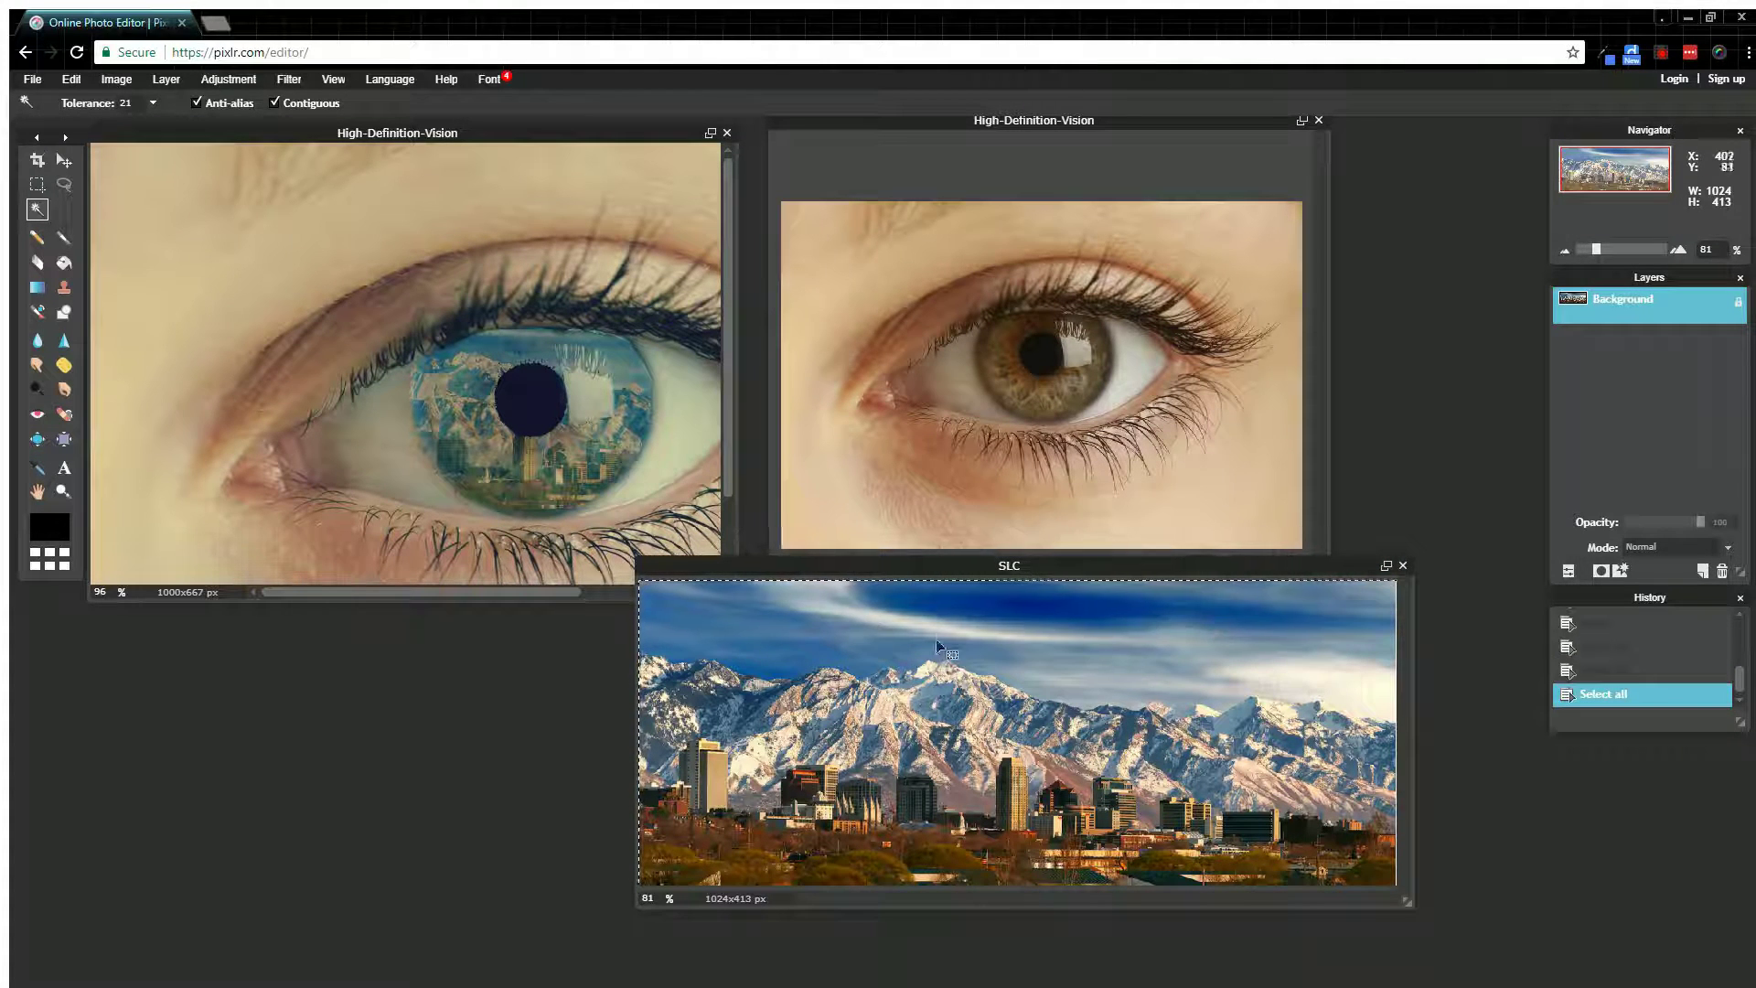
Drag the SLC skyline into the eye photo as Layer 2, enlarge that window, and nudge the layer up
click(63, 160)
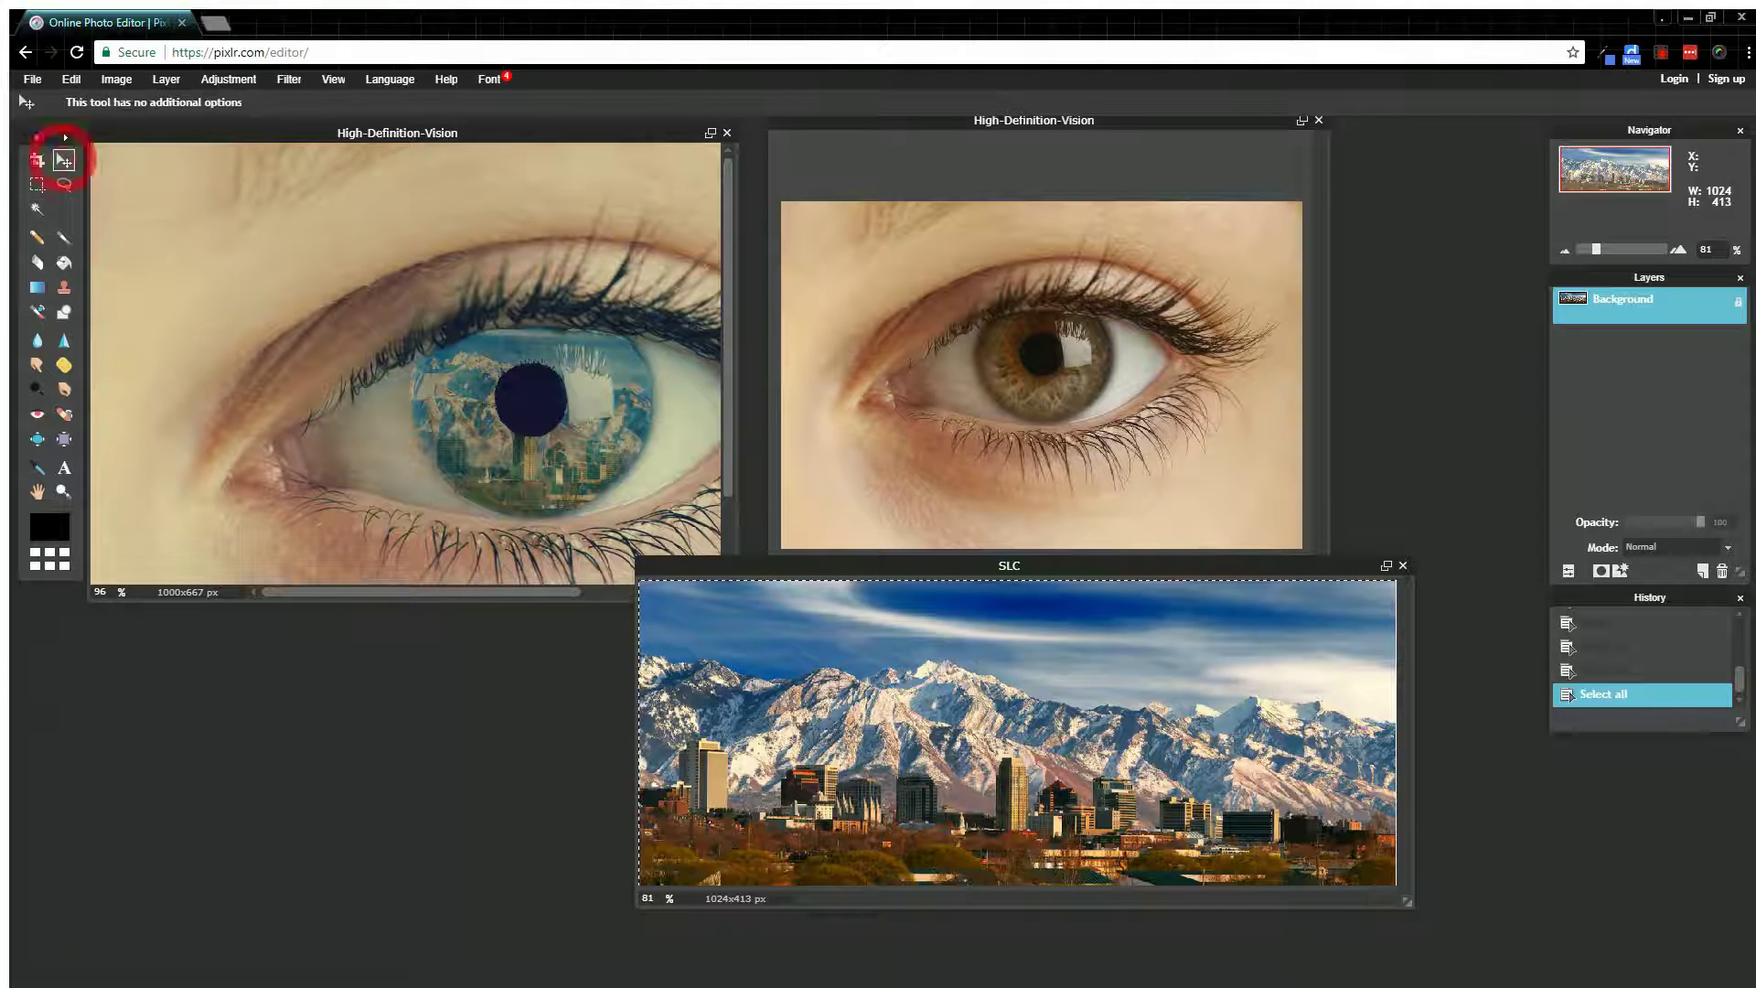
drag(1006, 713, 1043, 420)
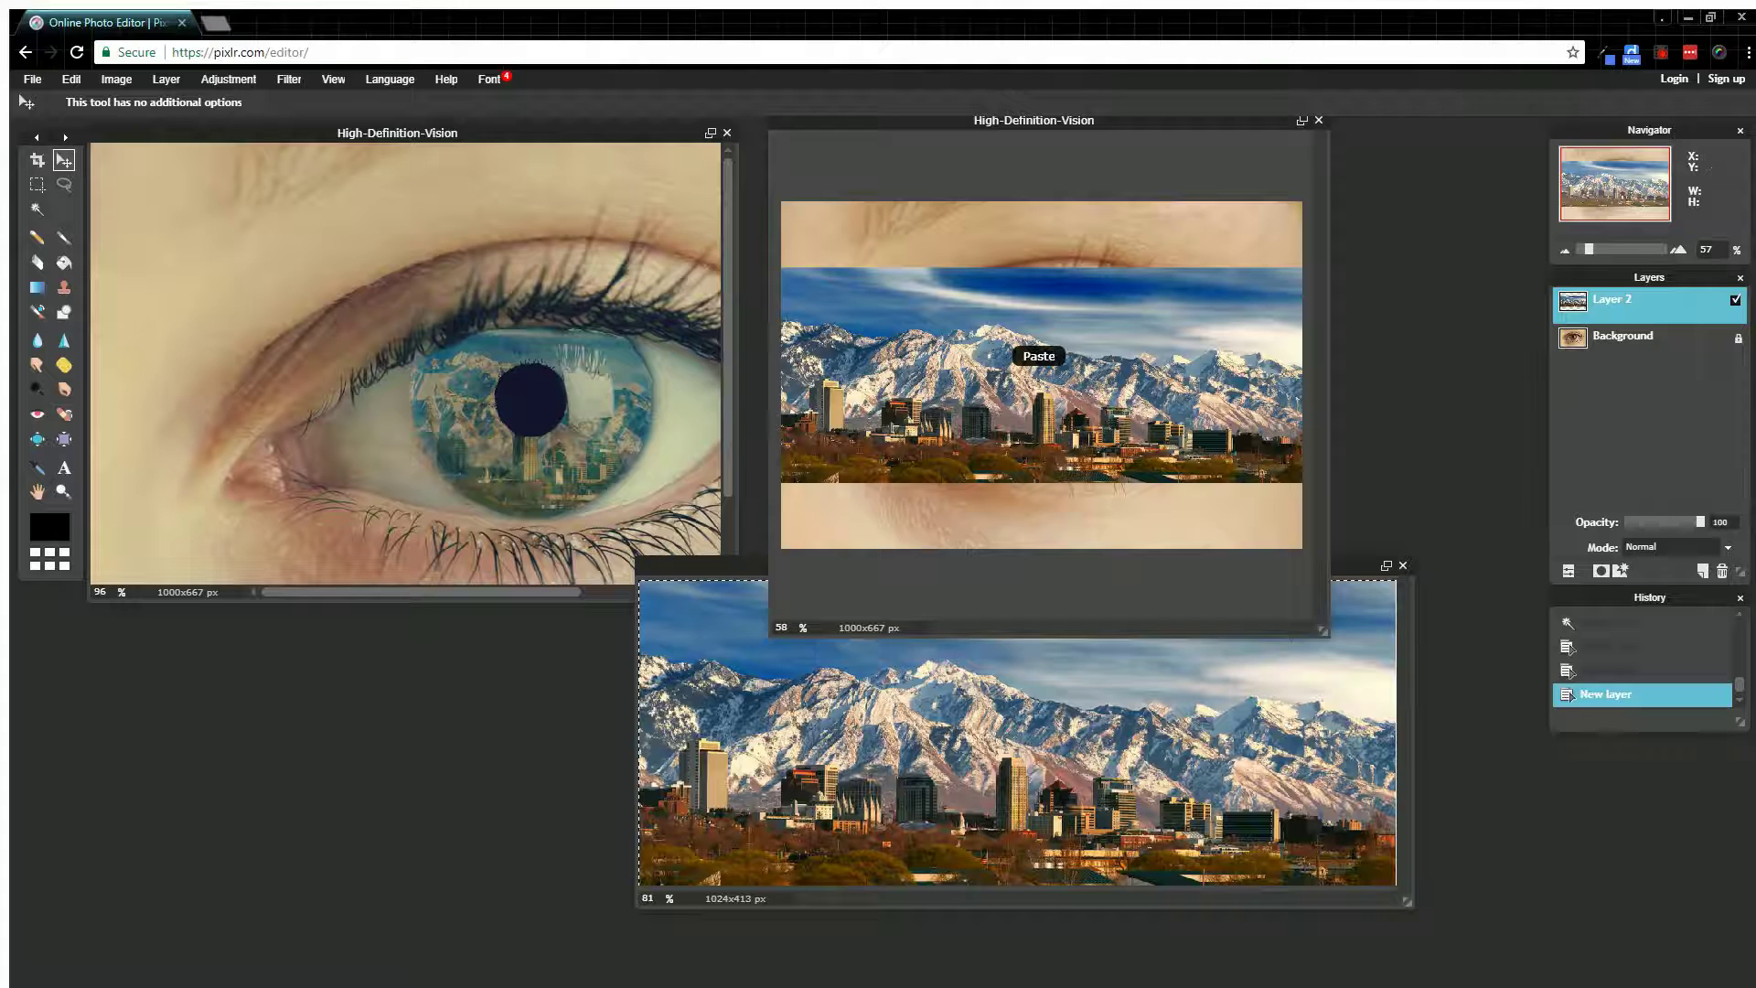
drag(1057, 121, 695, 152)
drag(959, 665, 1475, 939)
scroll(1213, 675, up, 6)
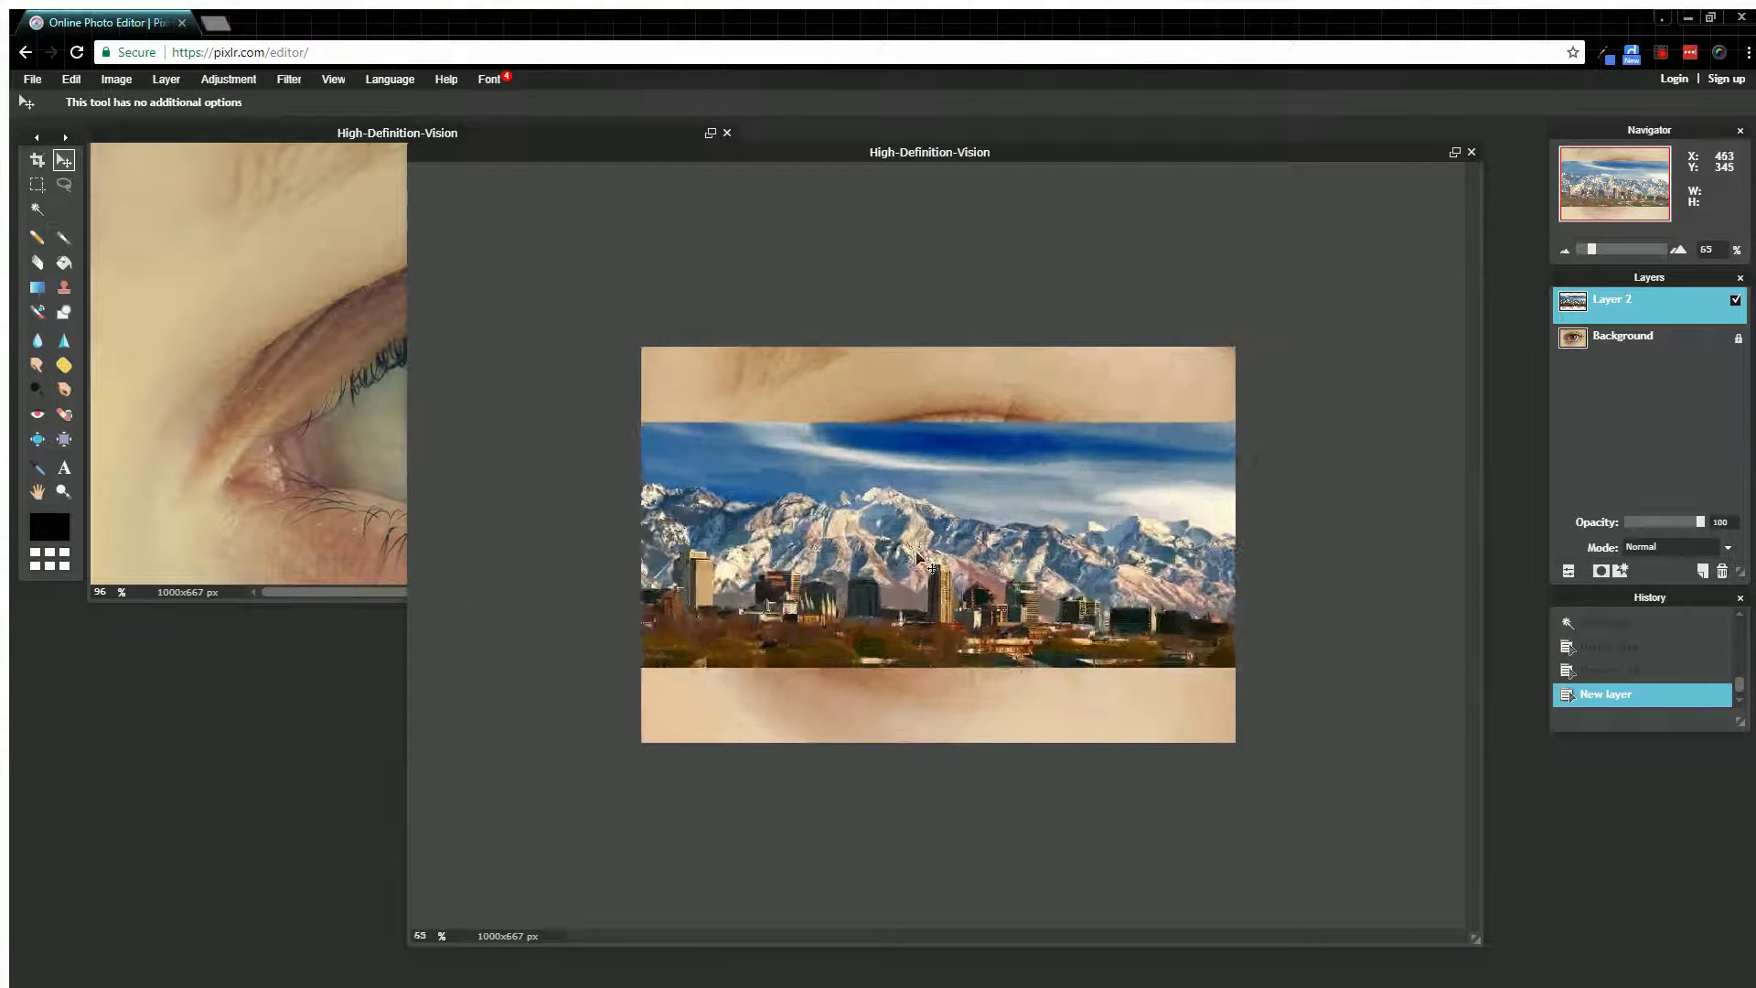
scroll(1049, 663, down, 2)
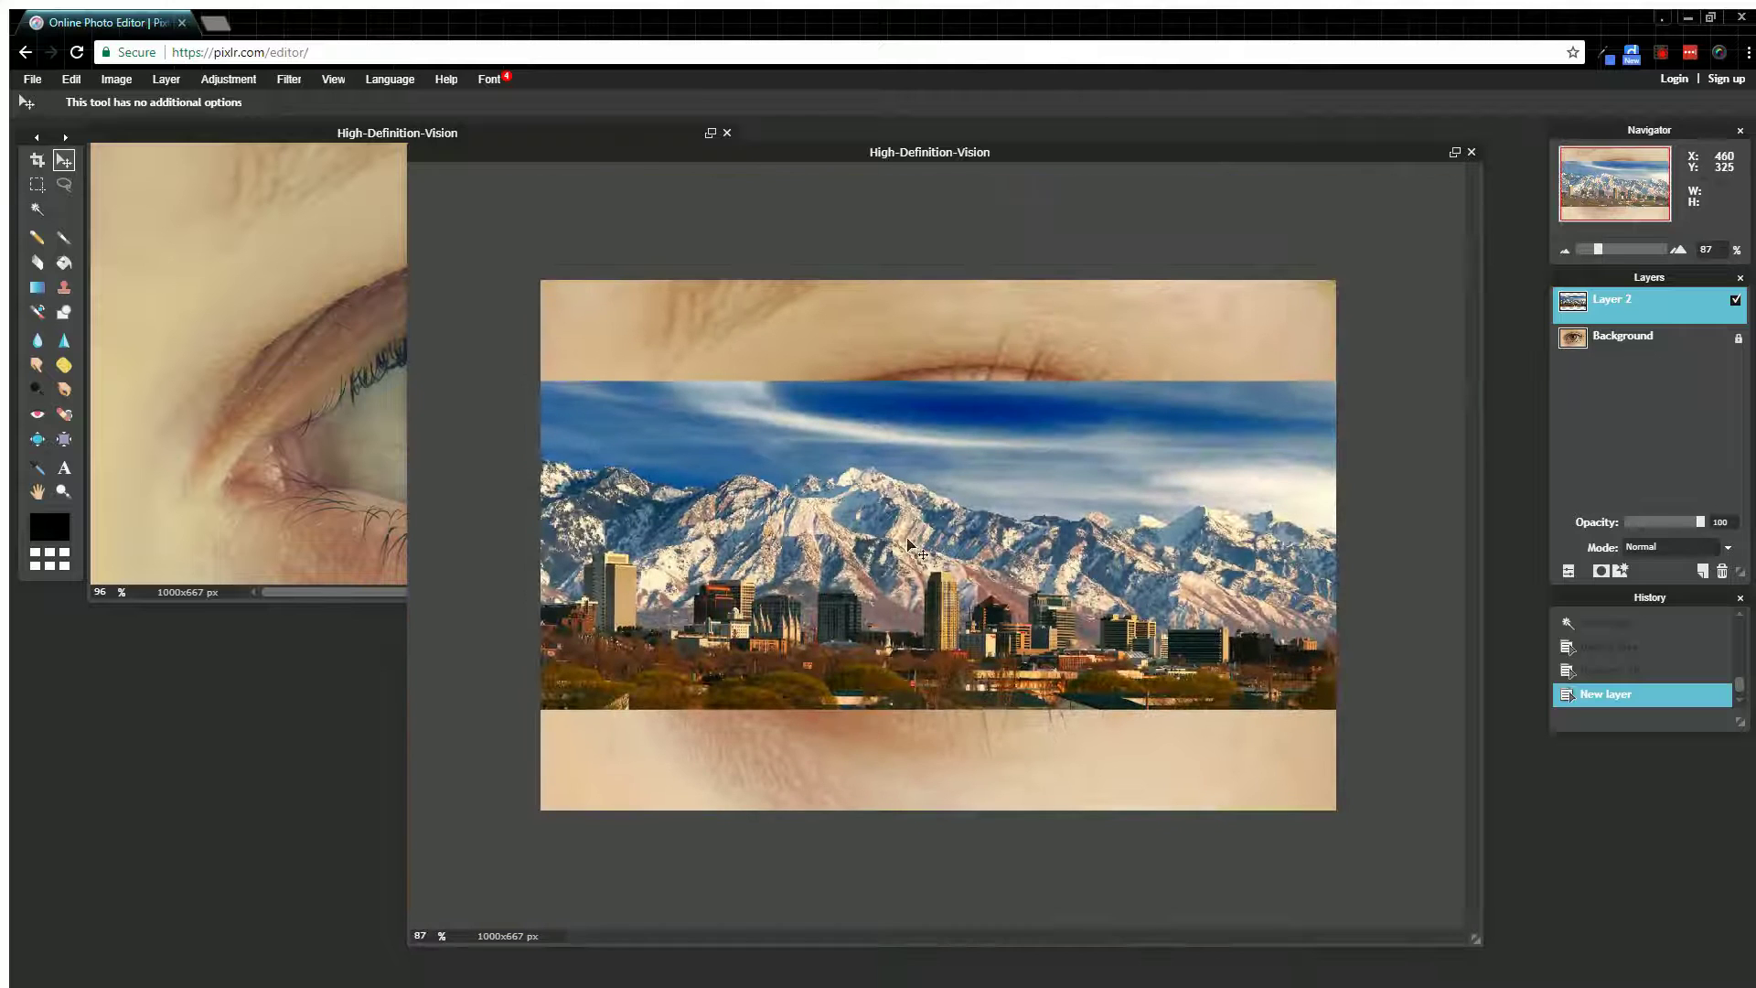
drag(907, 540, 911, 516)
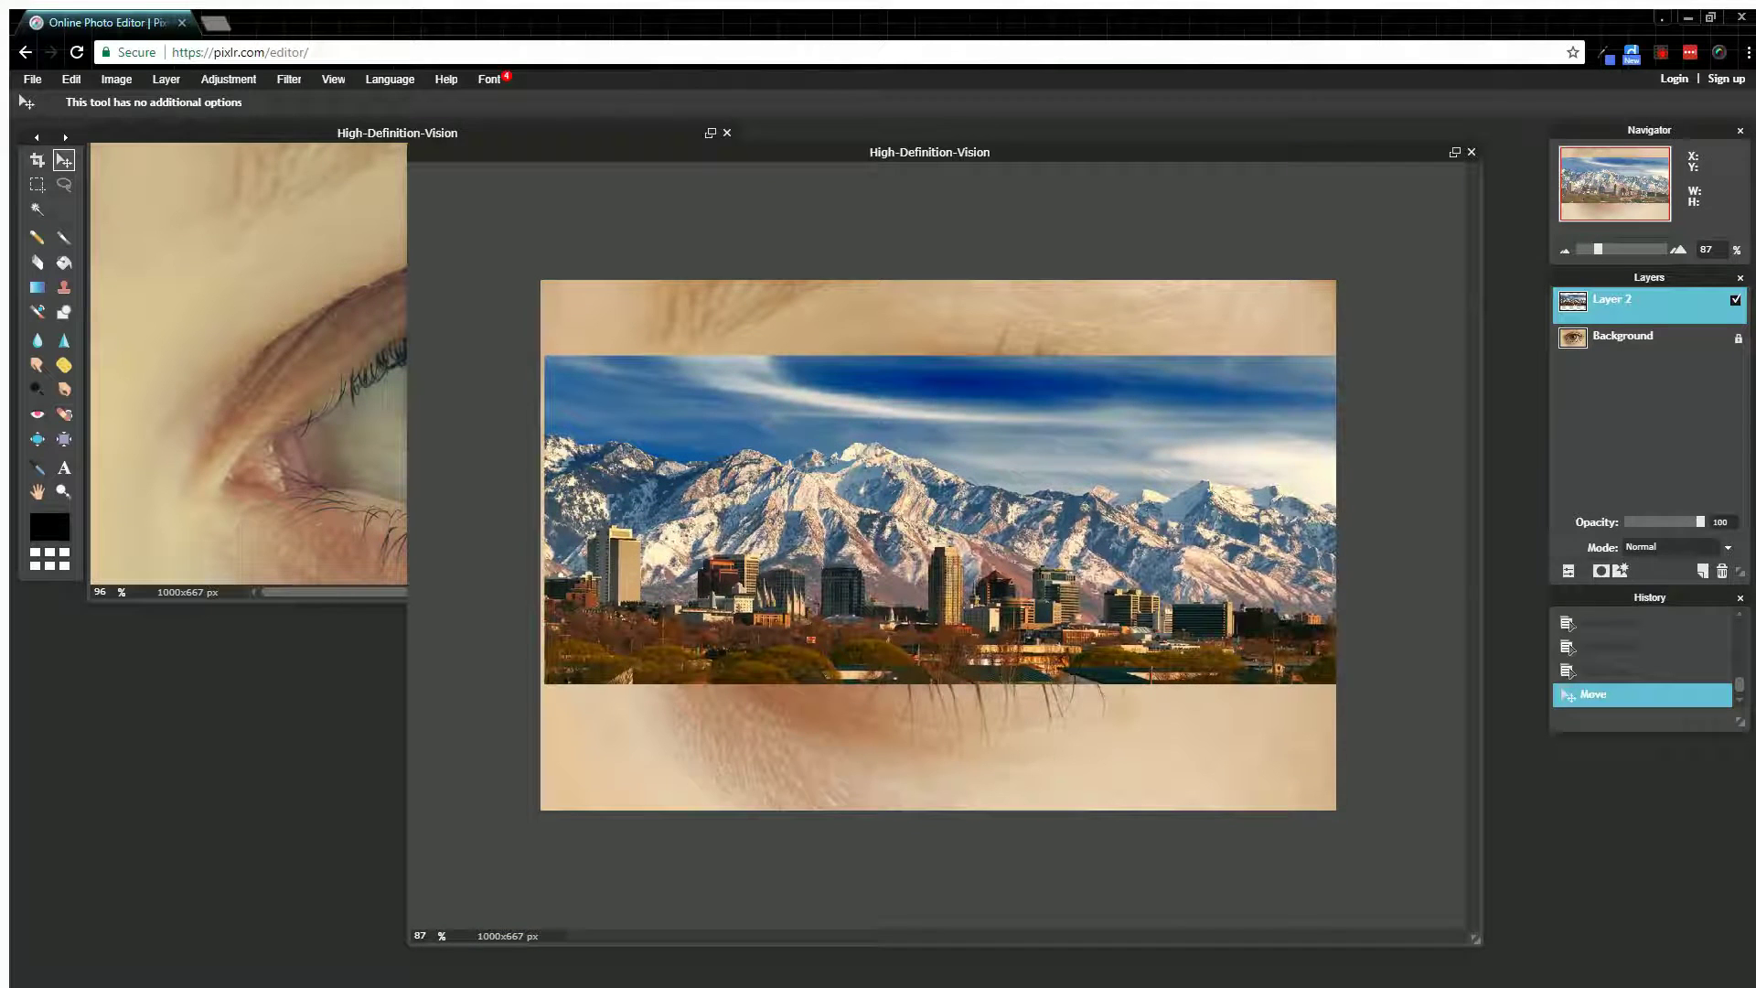
click(117, 78)
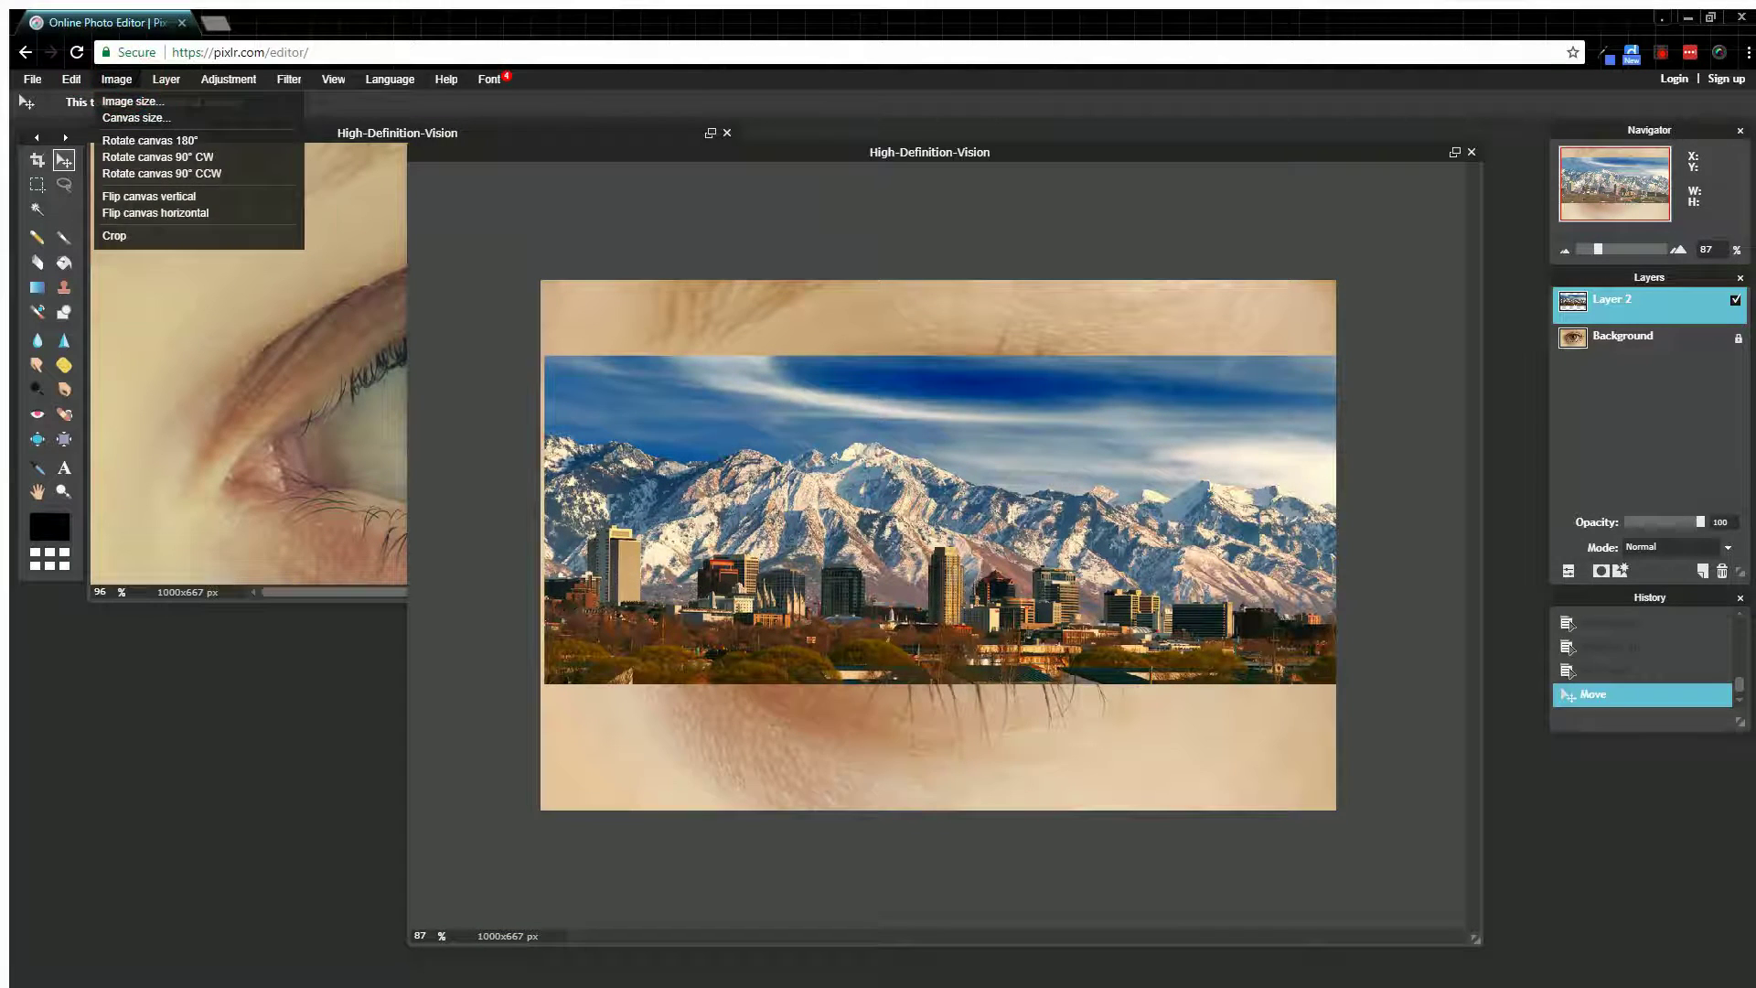
Free-transform Layer 2 to scale the skyline down to fit the eye, and apply it
mouse_move(72, 78)
click(110, 211)
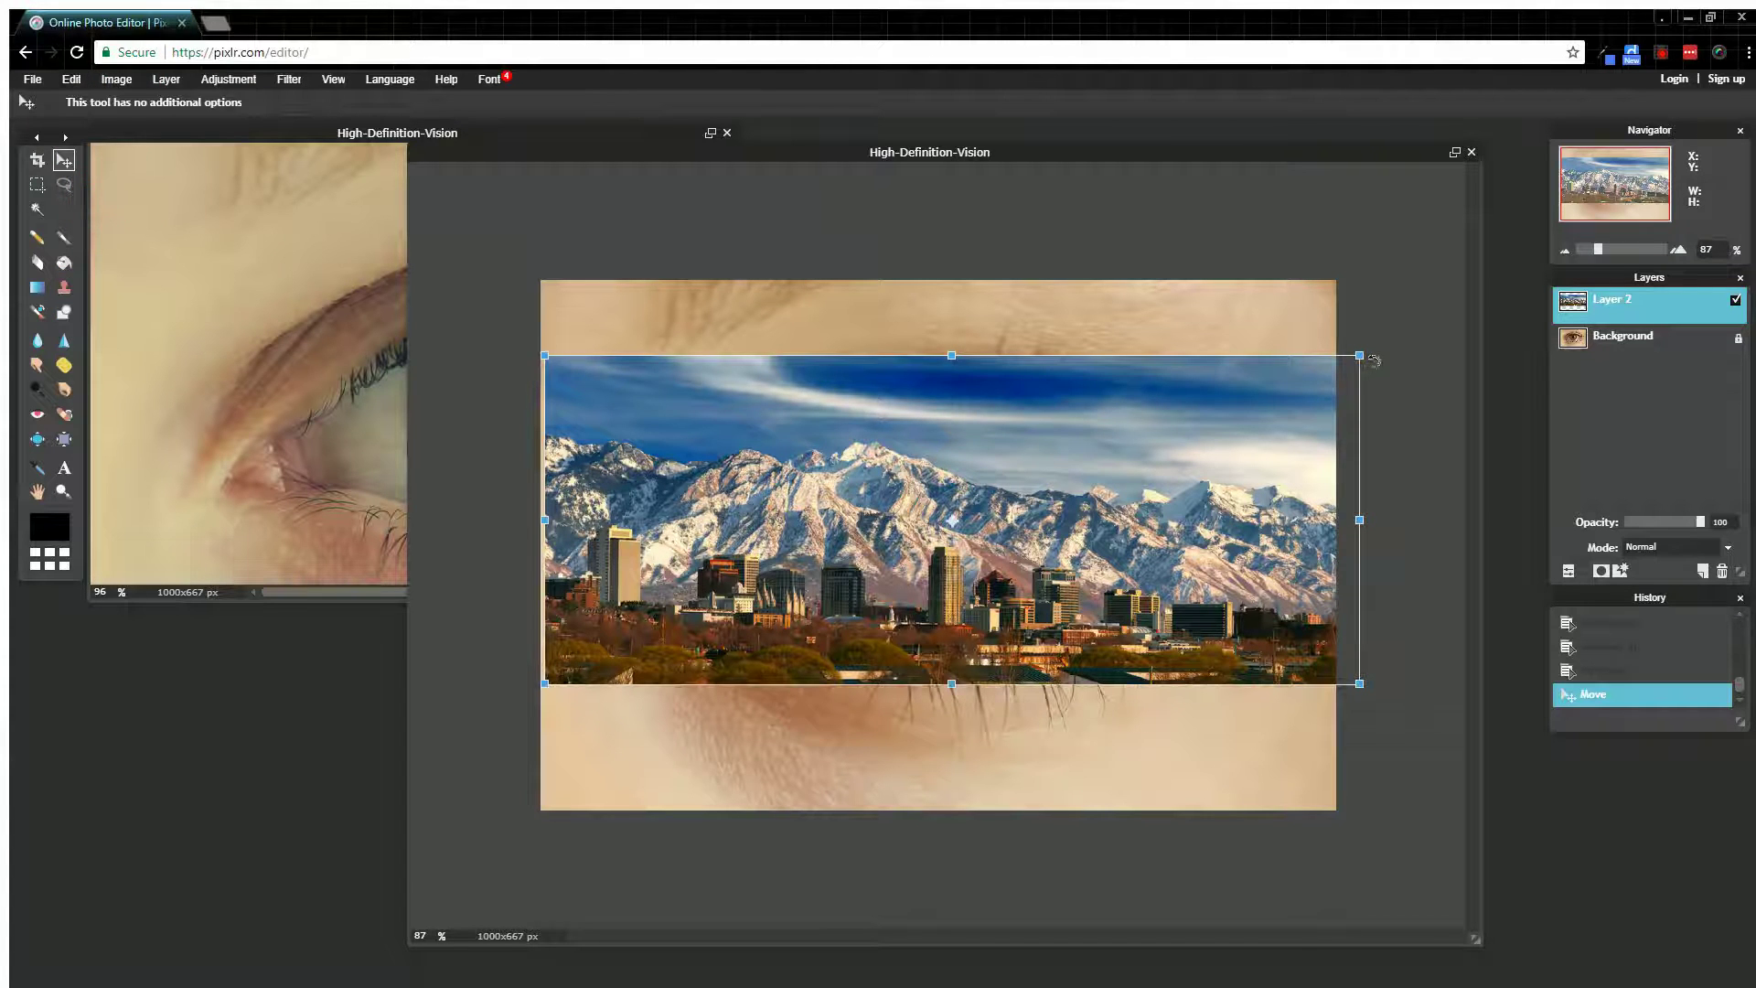
drag(1359, 352, 1281, 411)
click(1681, 518)
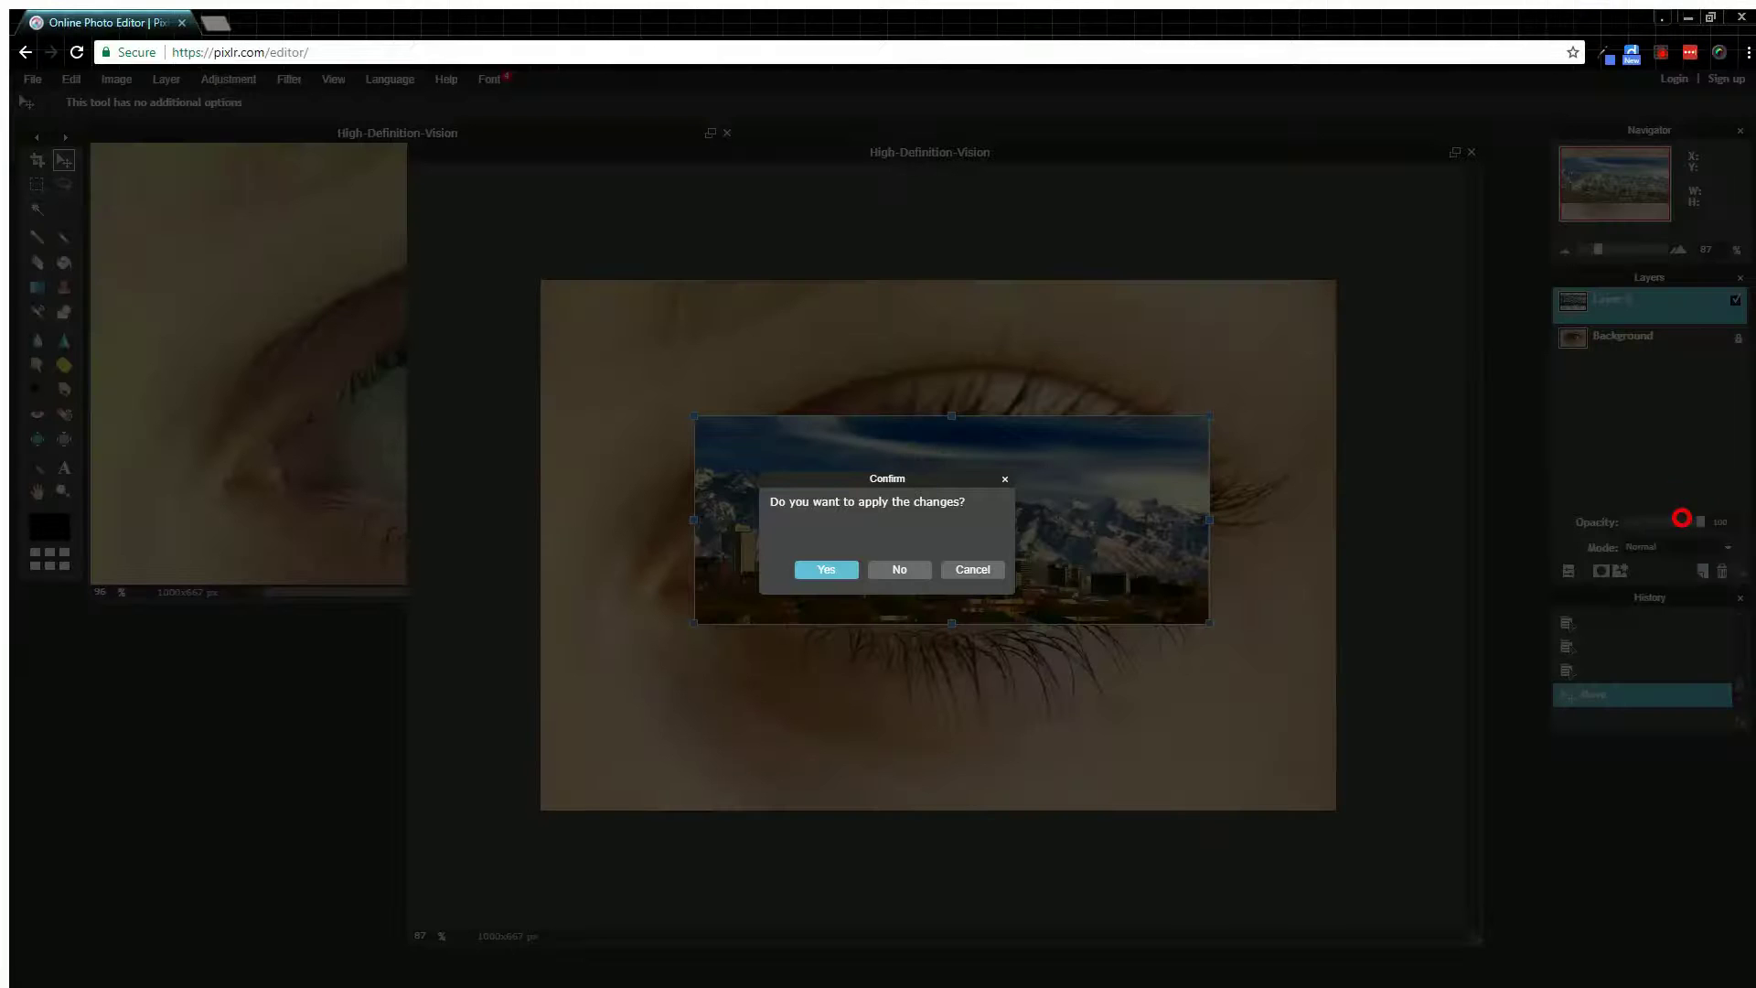
click(827, 569)
At about 48% opacity, align the skyline over the iris, restore 100% opacity, then hide the layer
drag(1699, 521, 1660, 522)
mouse_move(1099, 542)
mouse_down()
mouse_move(1093, 508)
mouse_move(970, 593)
mouse_up()
drag(1659, 521, 1742, 523)
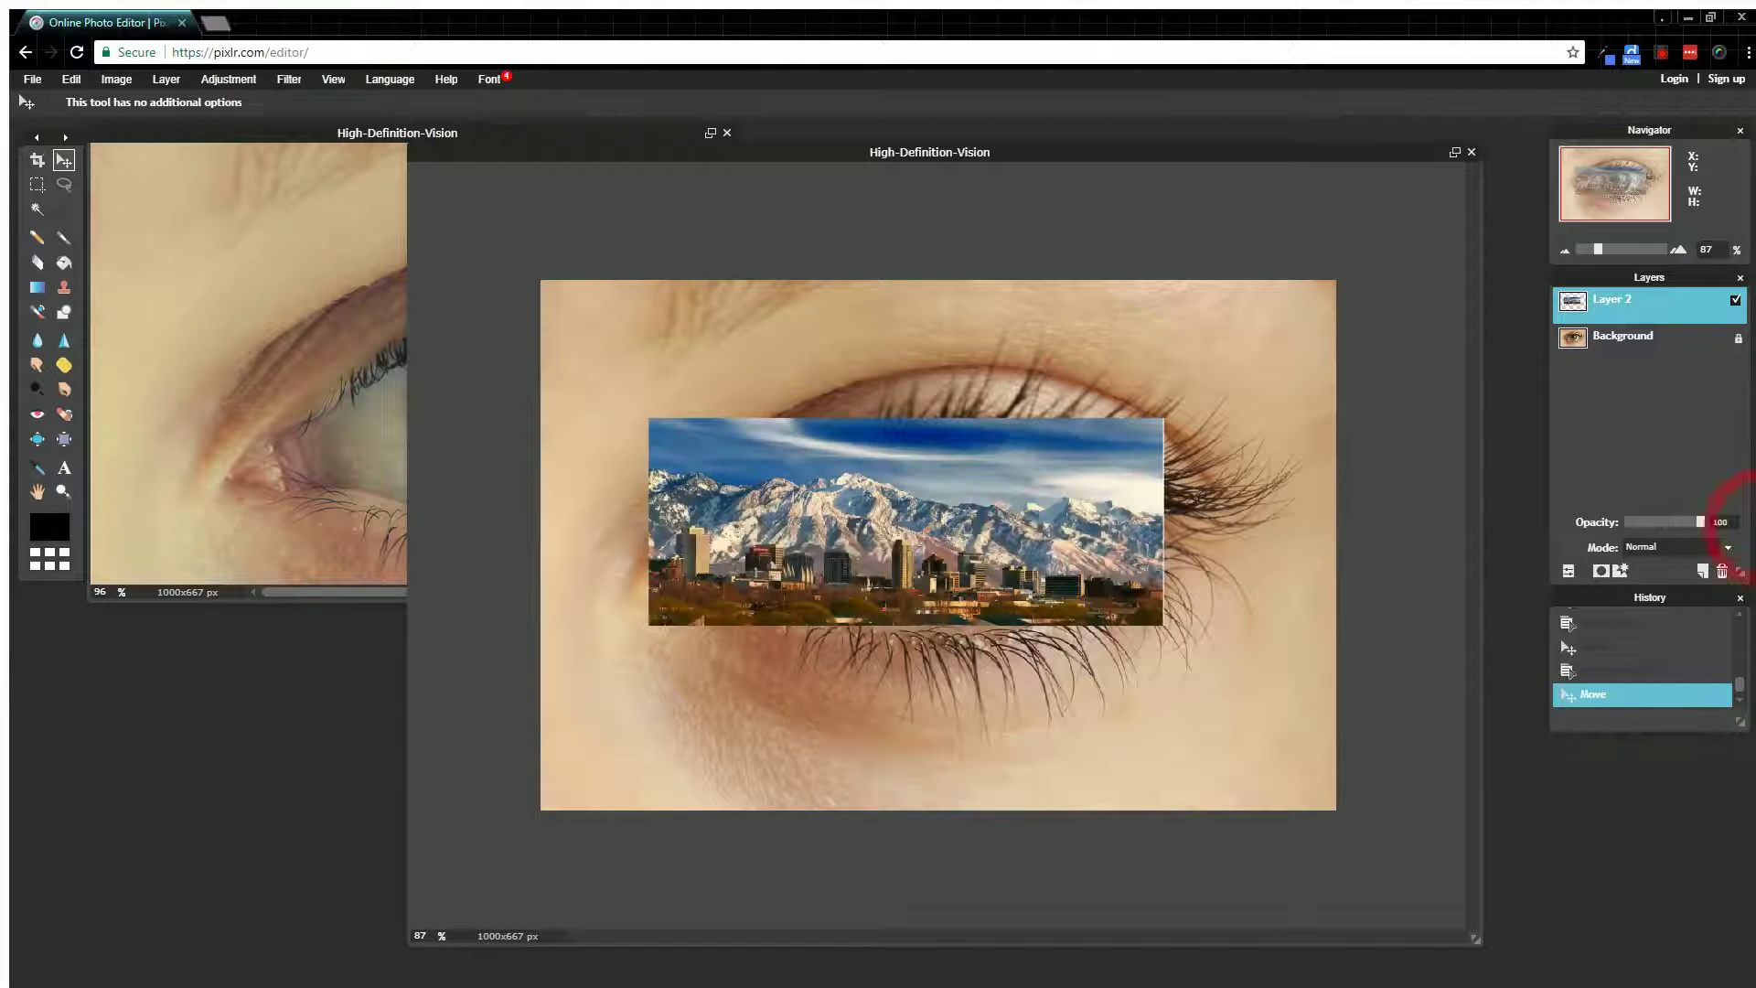
click(1734, 299)
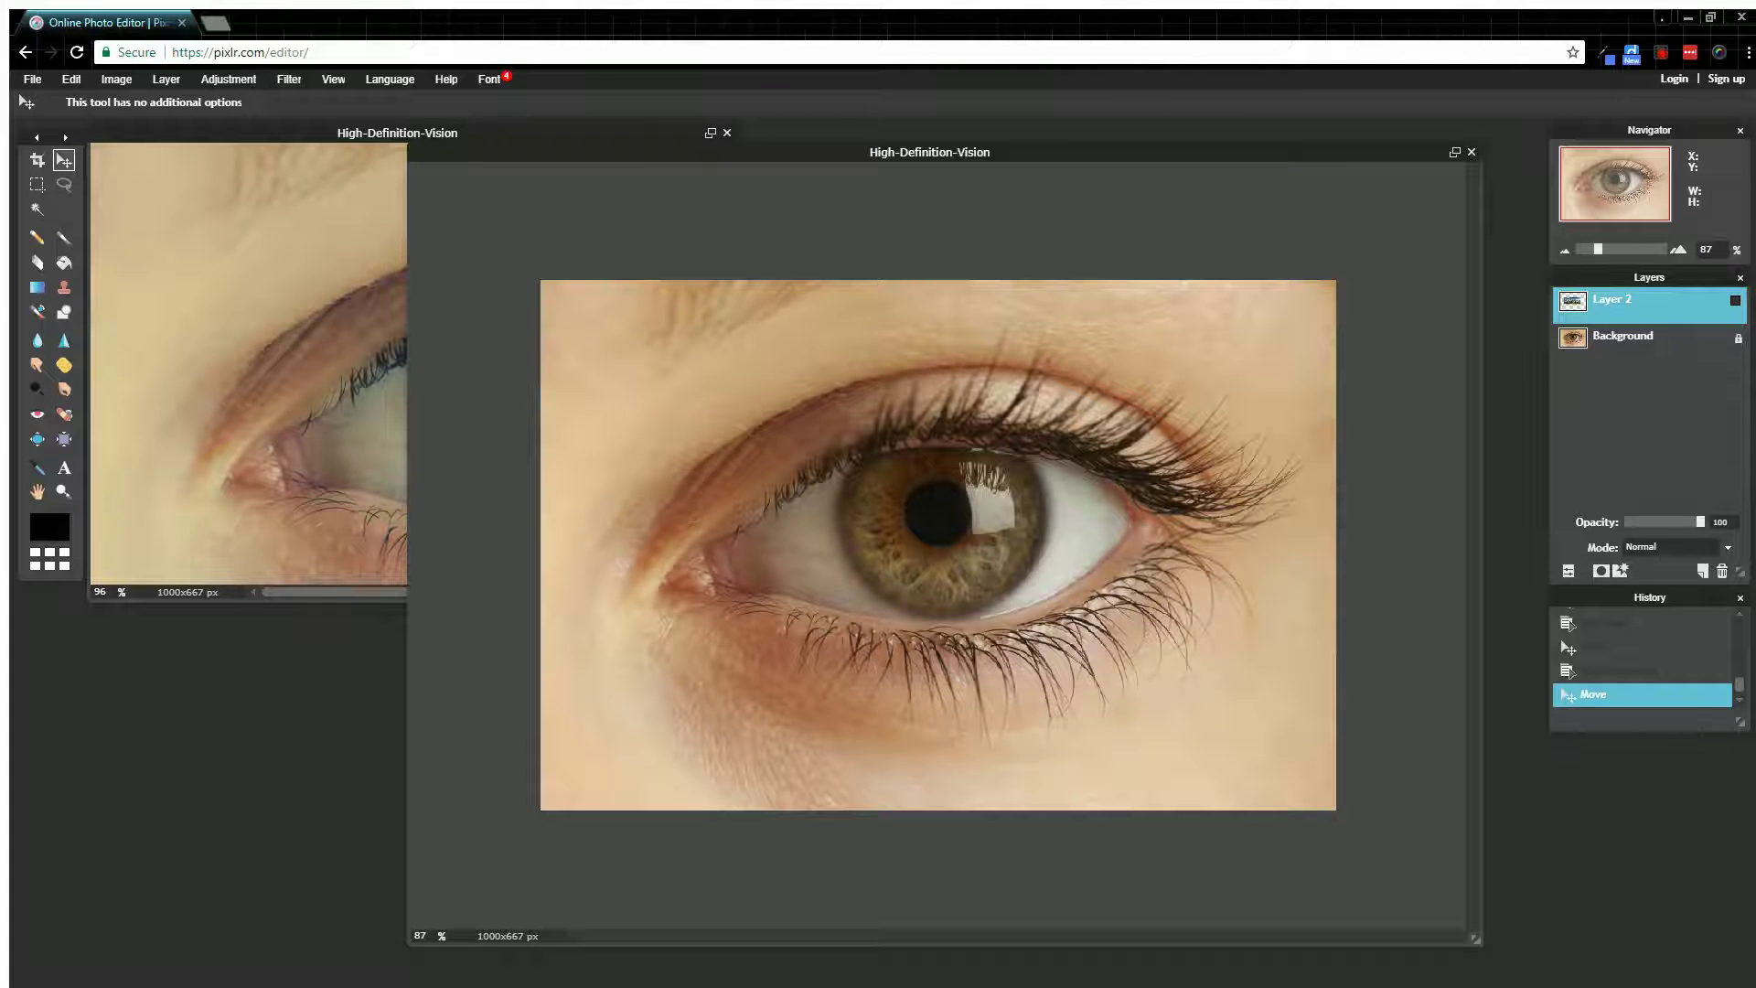
On the Background layer, select the iris with the Magic Wand at tolerance 21
click(1633, 338)
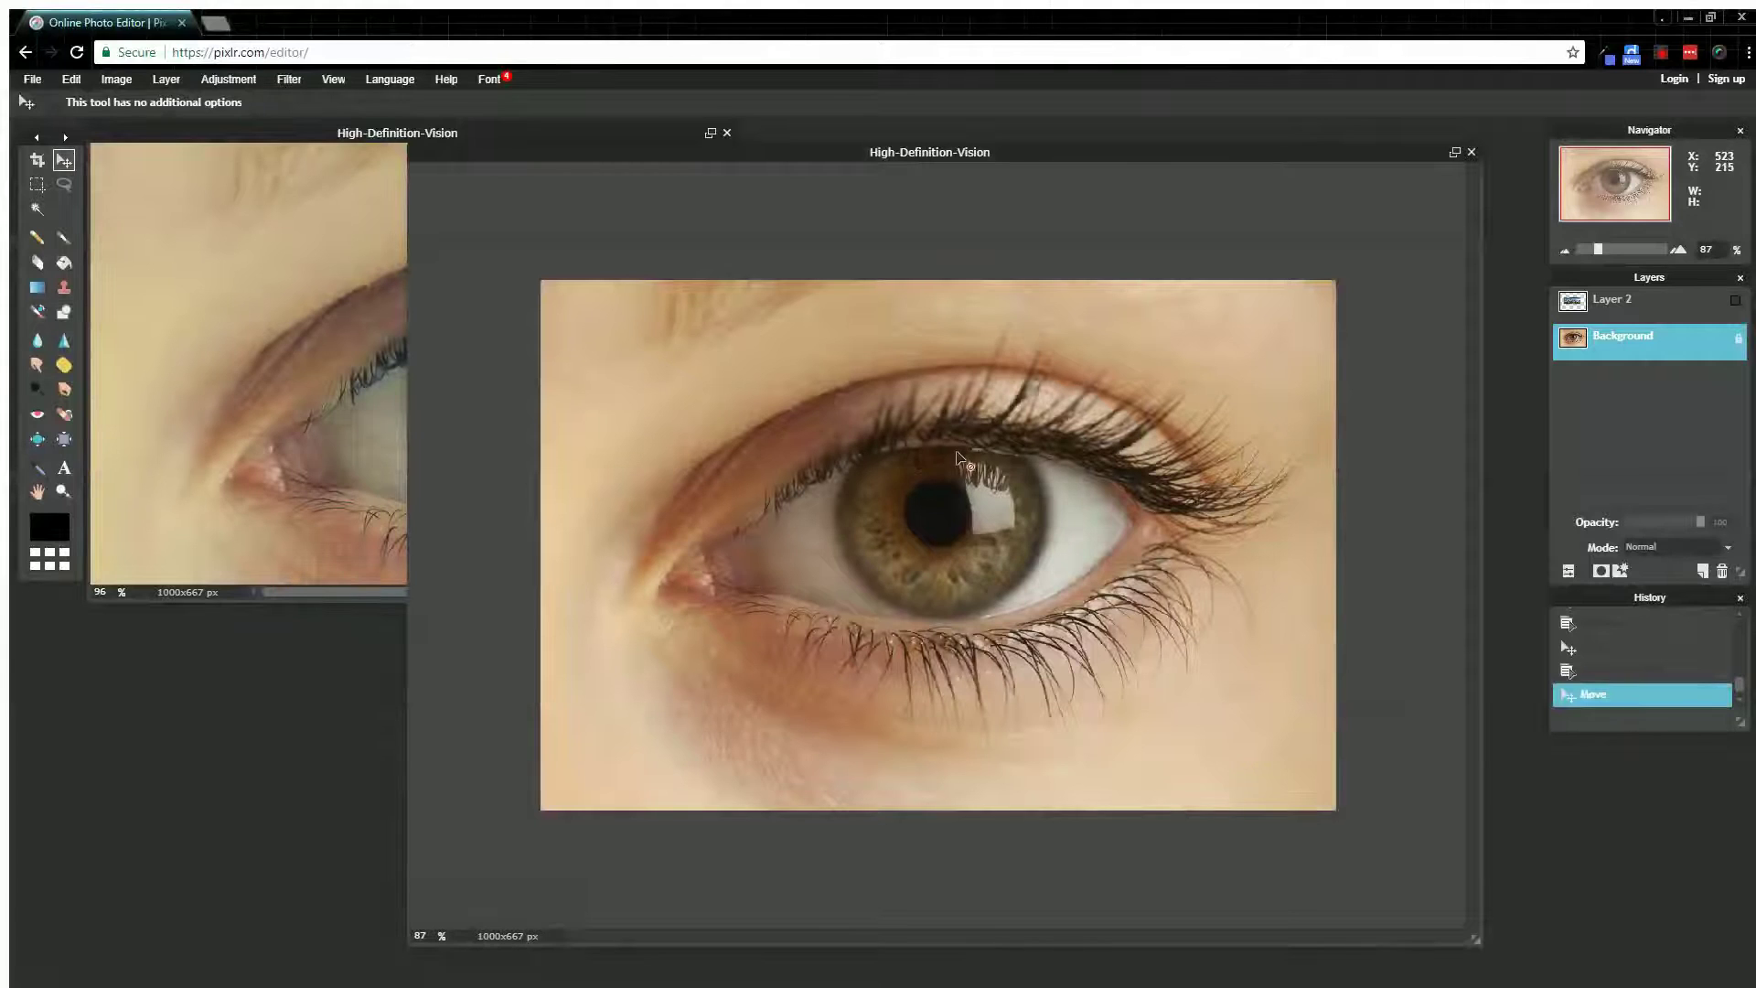
click(36, 209)
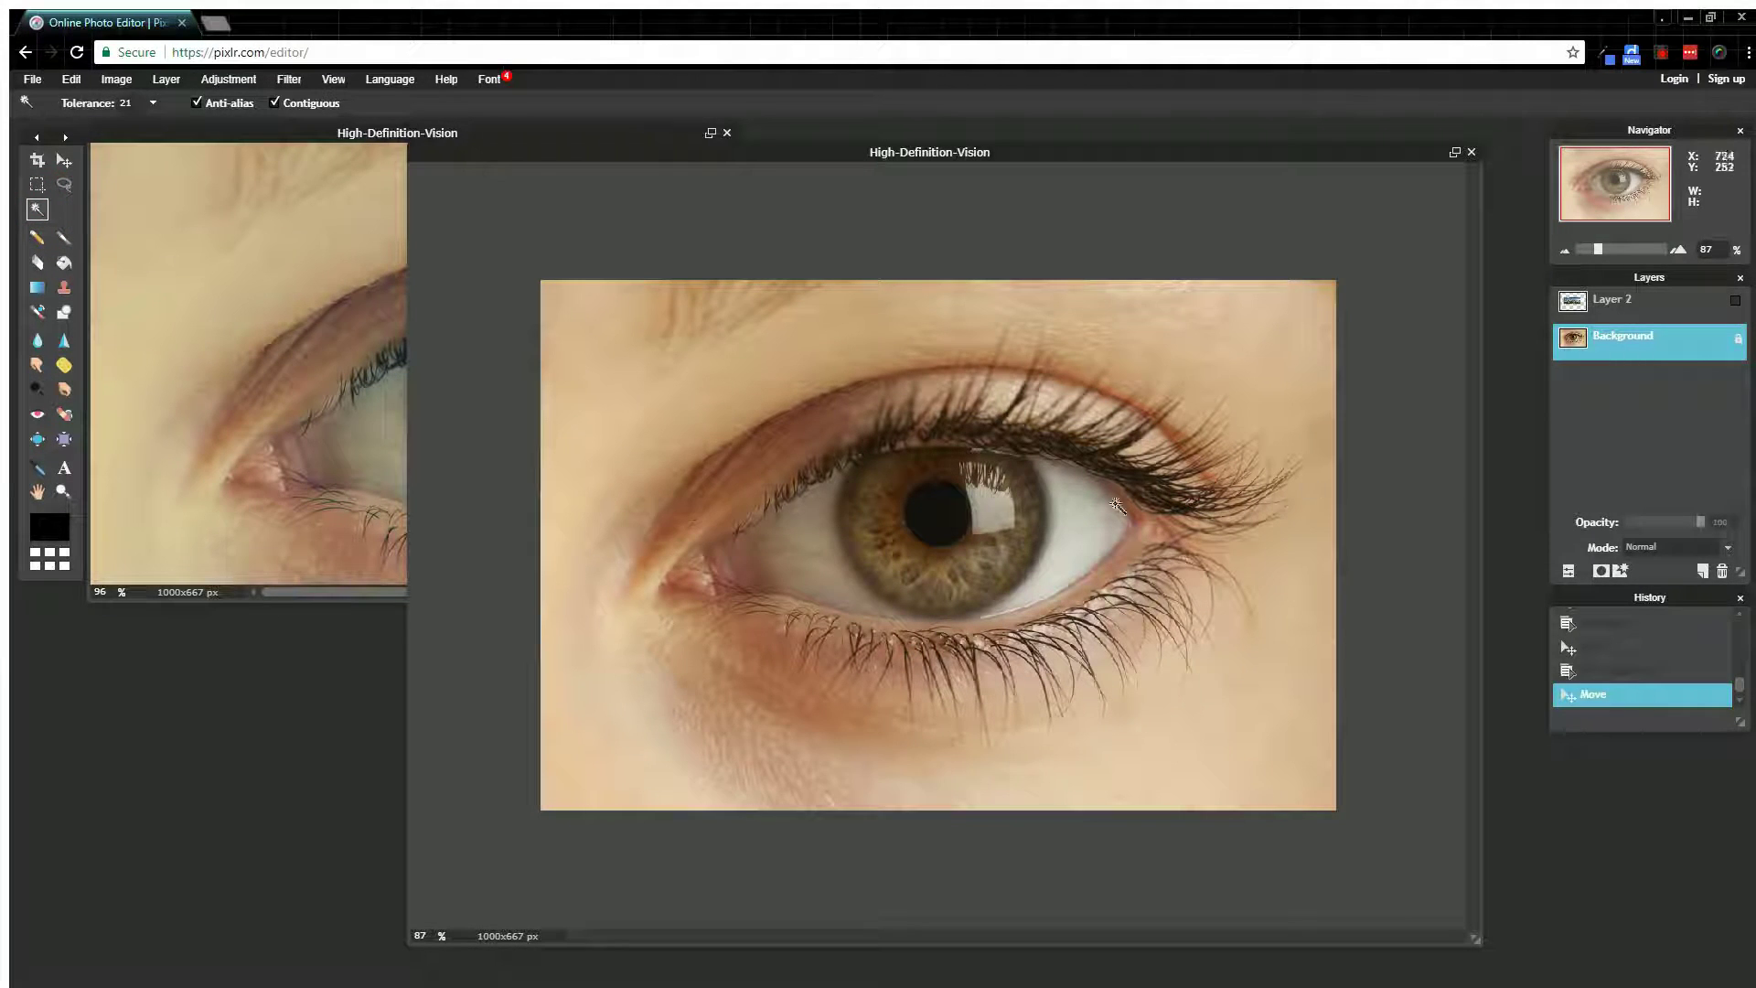
click(930, 572)
click(883, 531)
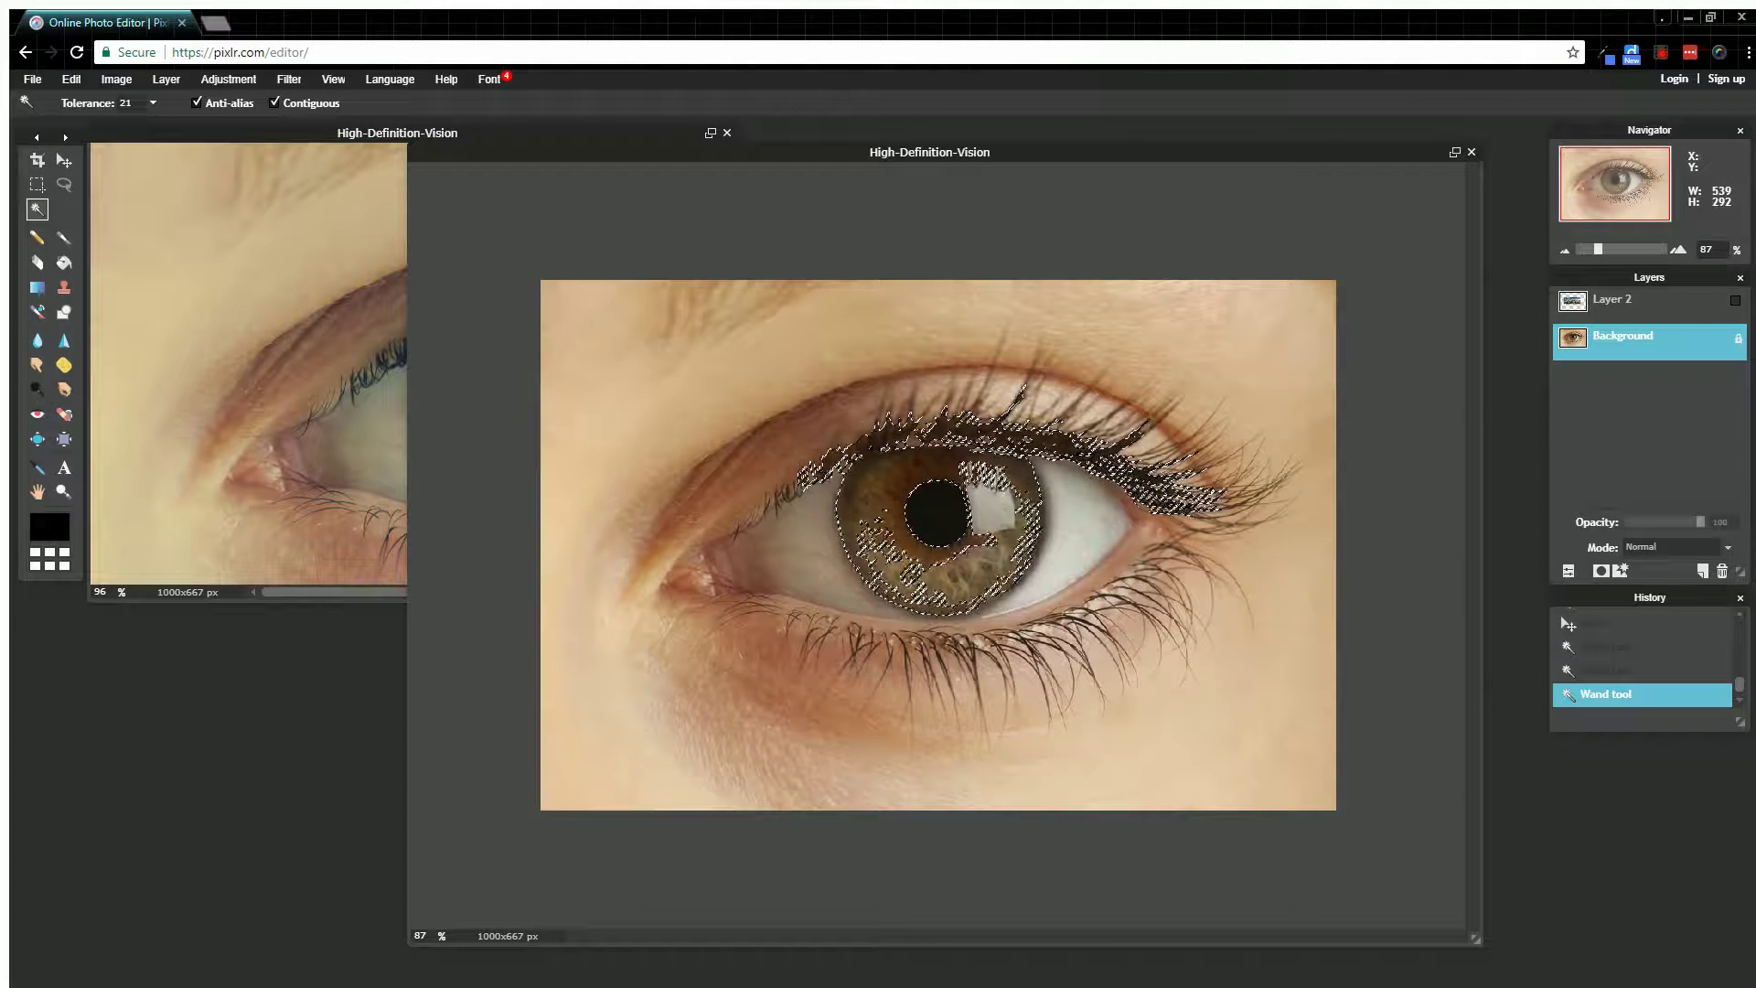
click(1603, 306)
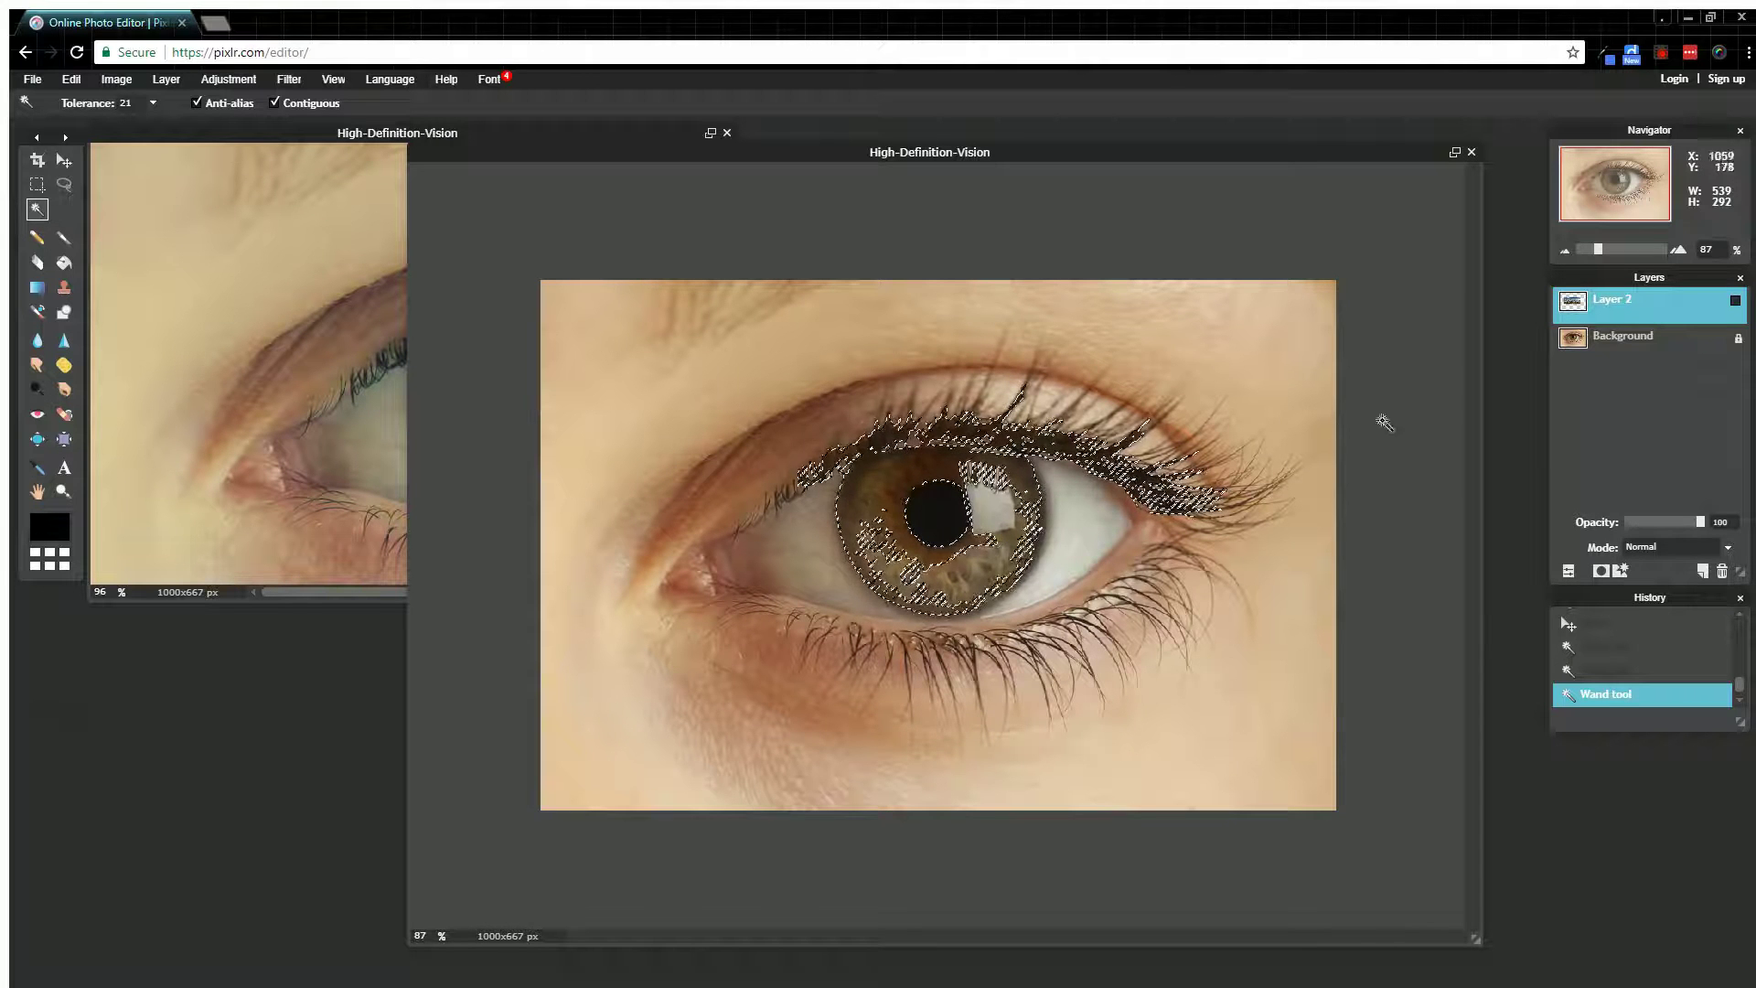
Show Layer 2 again and add a layer mask from the iris selection
click(1734, 300)
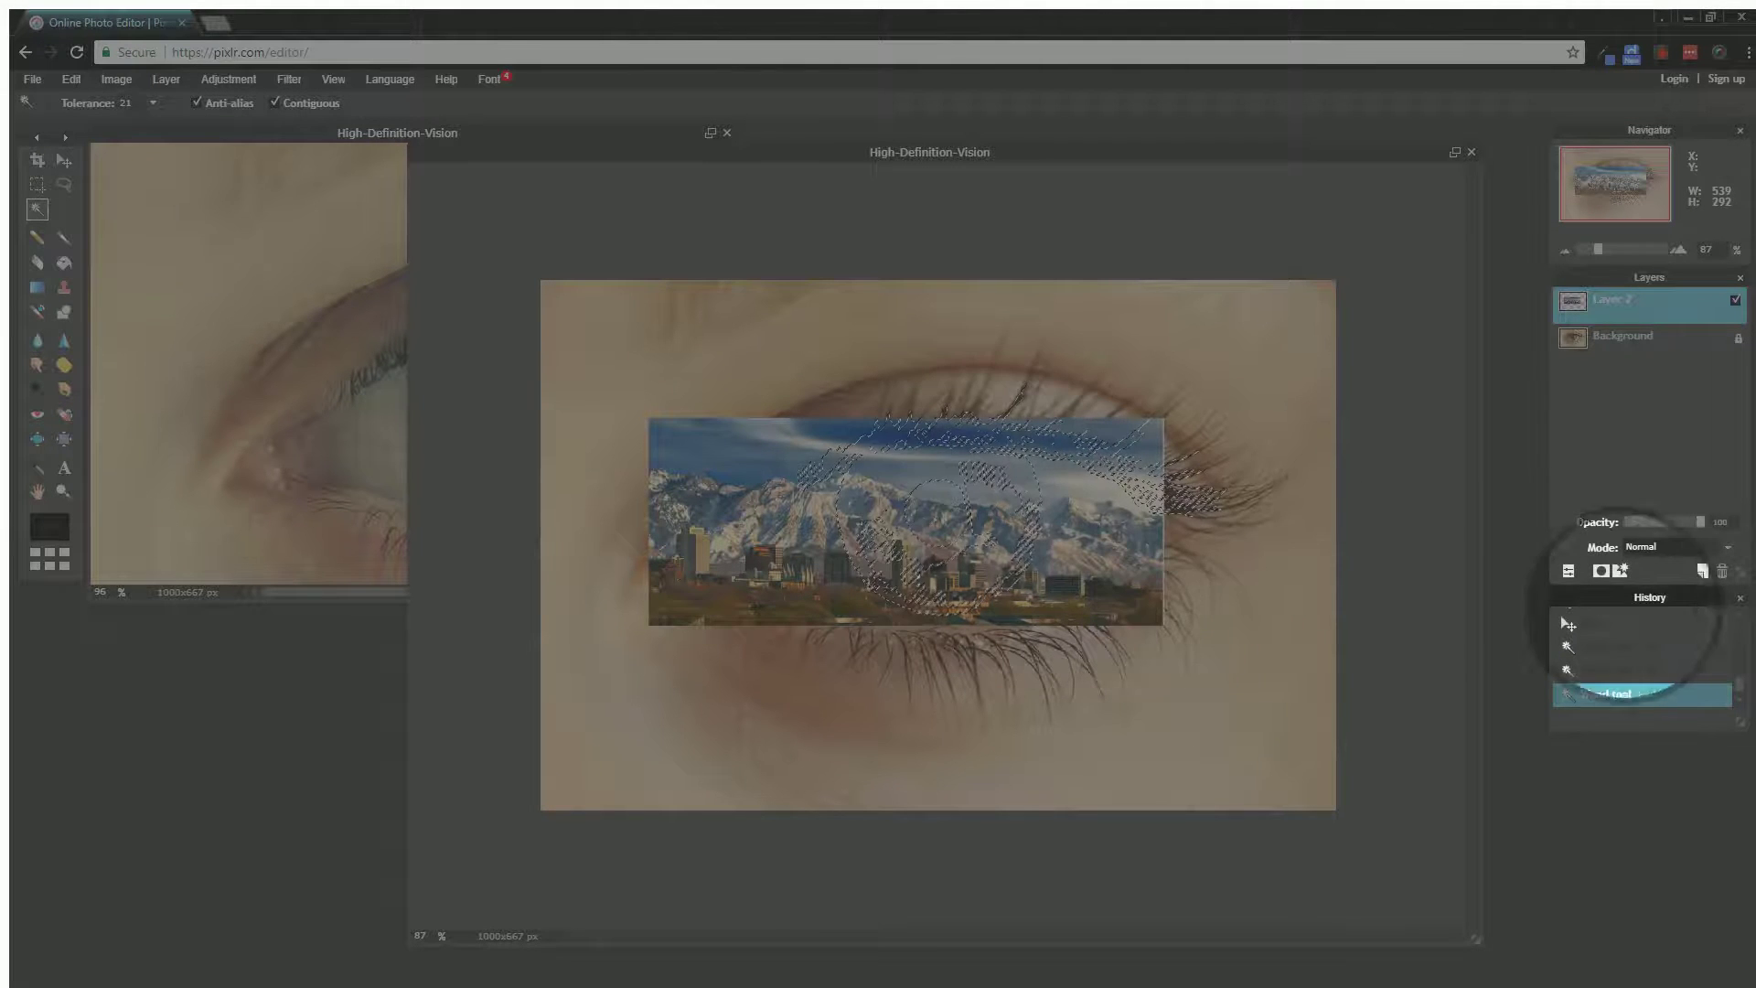
click(1600, 571)
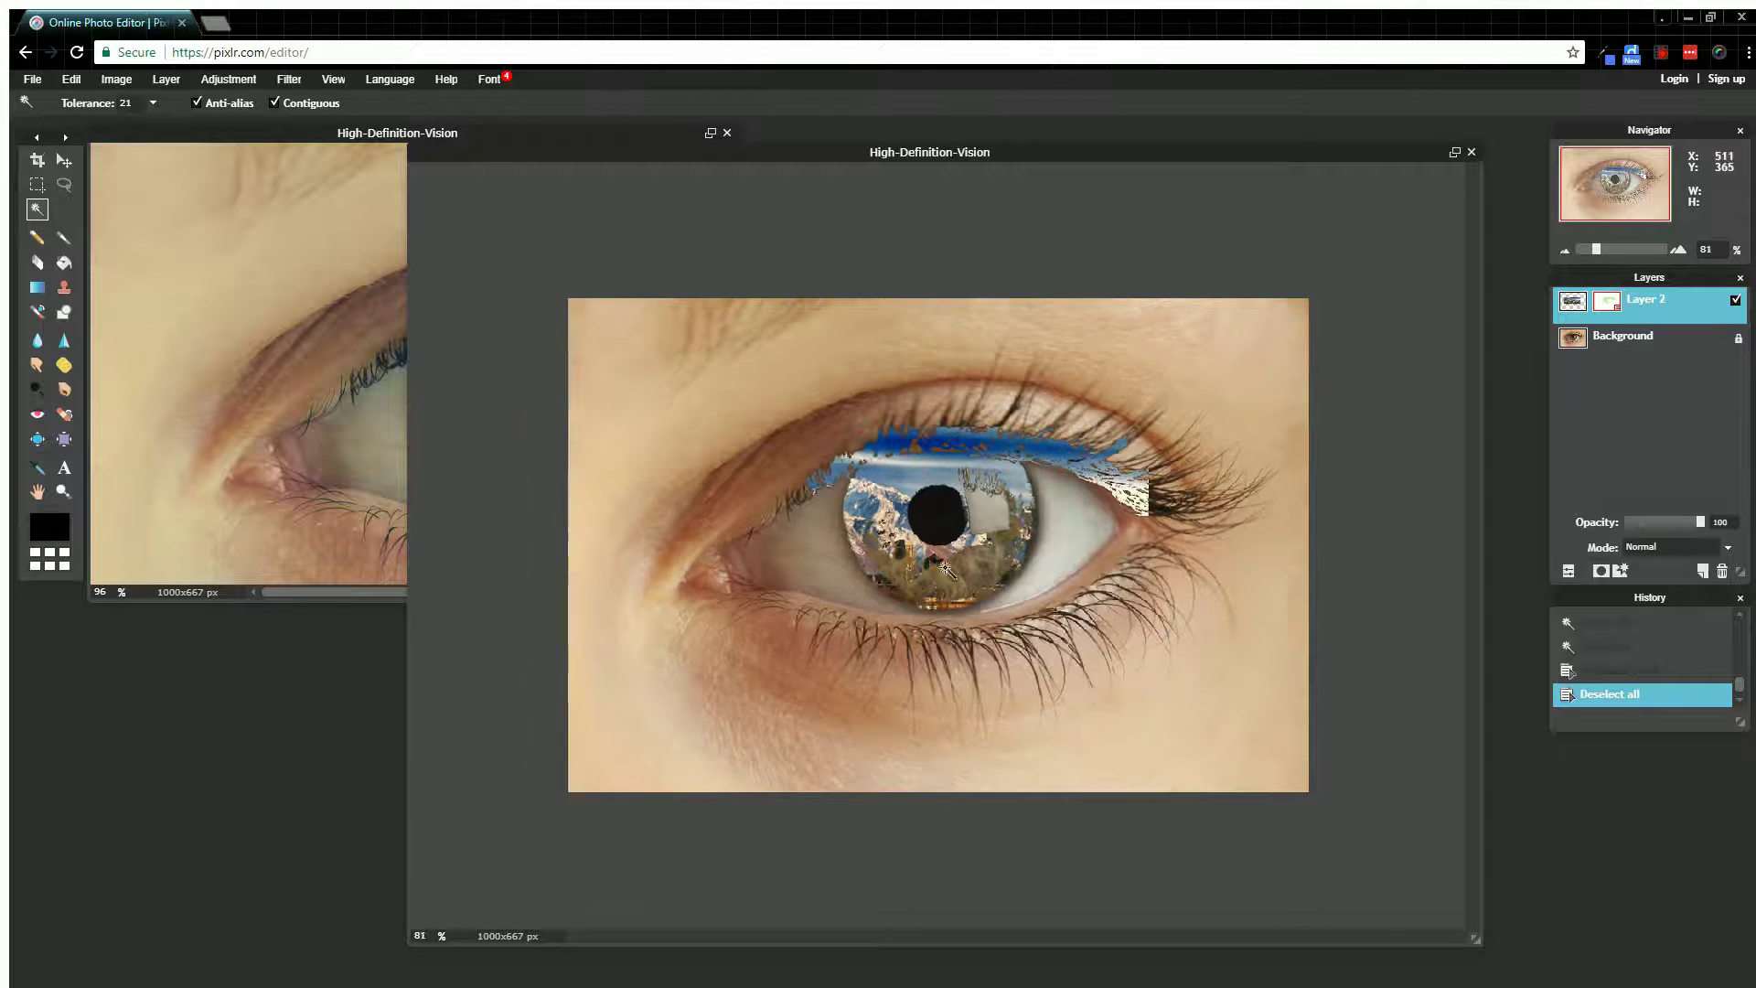
scroll(942, 552, up, 3)
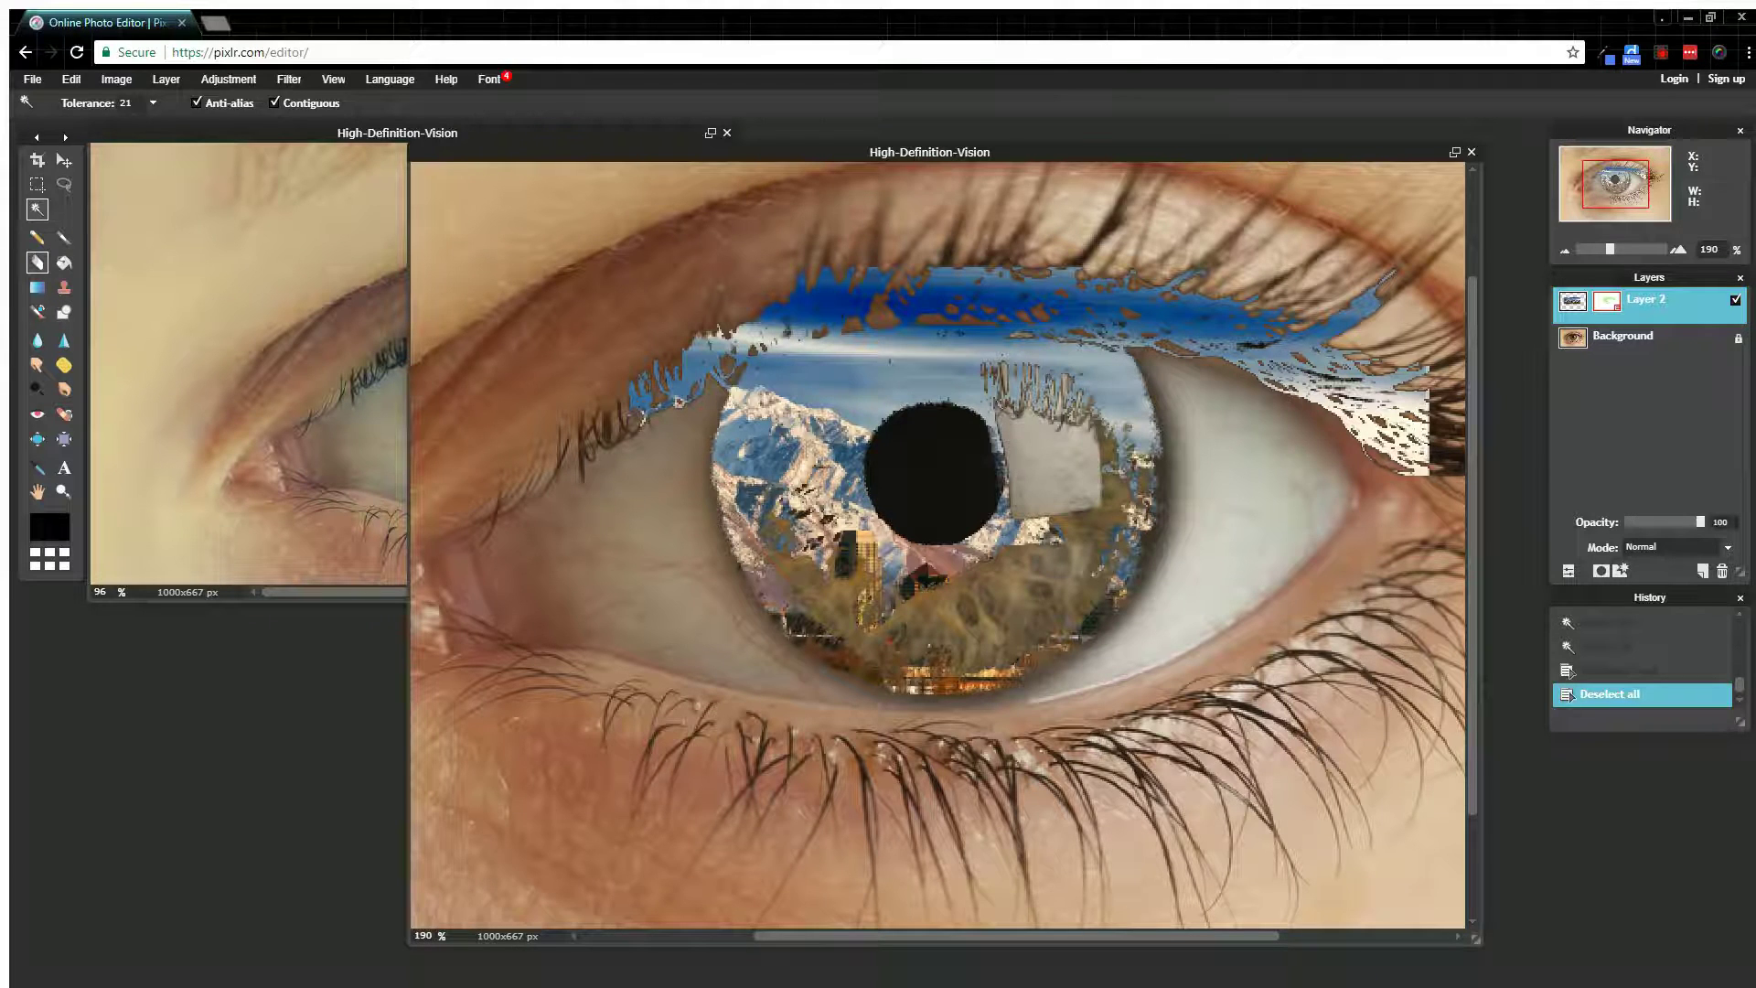
Paint out the blue sky patch and skyline remnants along the upper lashes and eyelid on Layer 2's mask
click(36, 263)
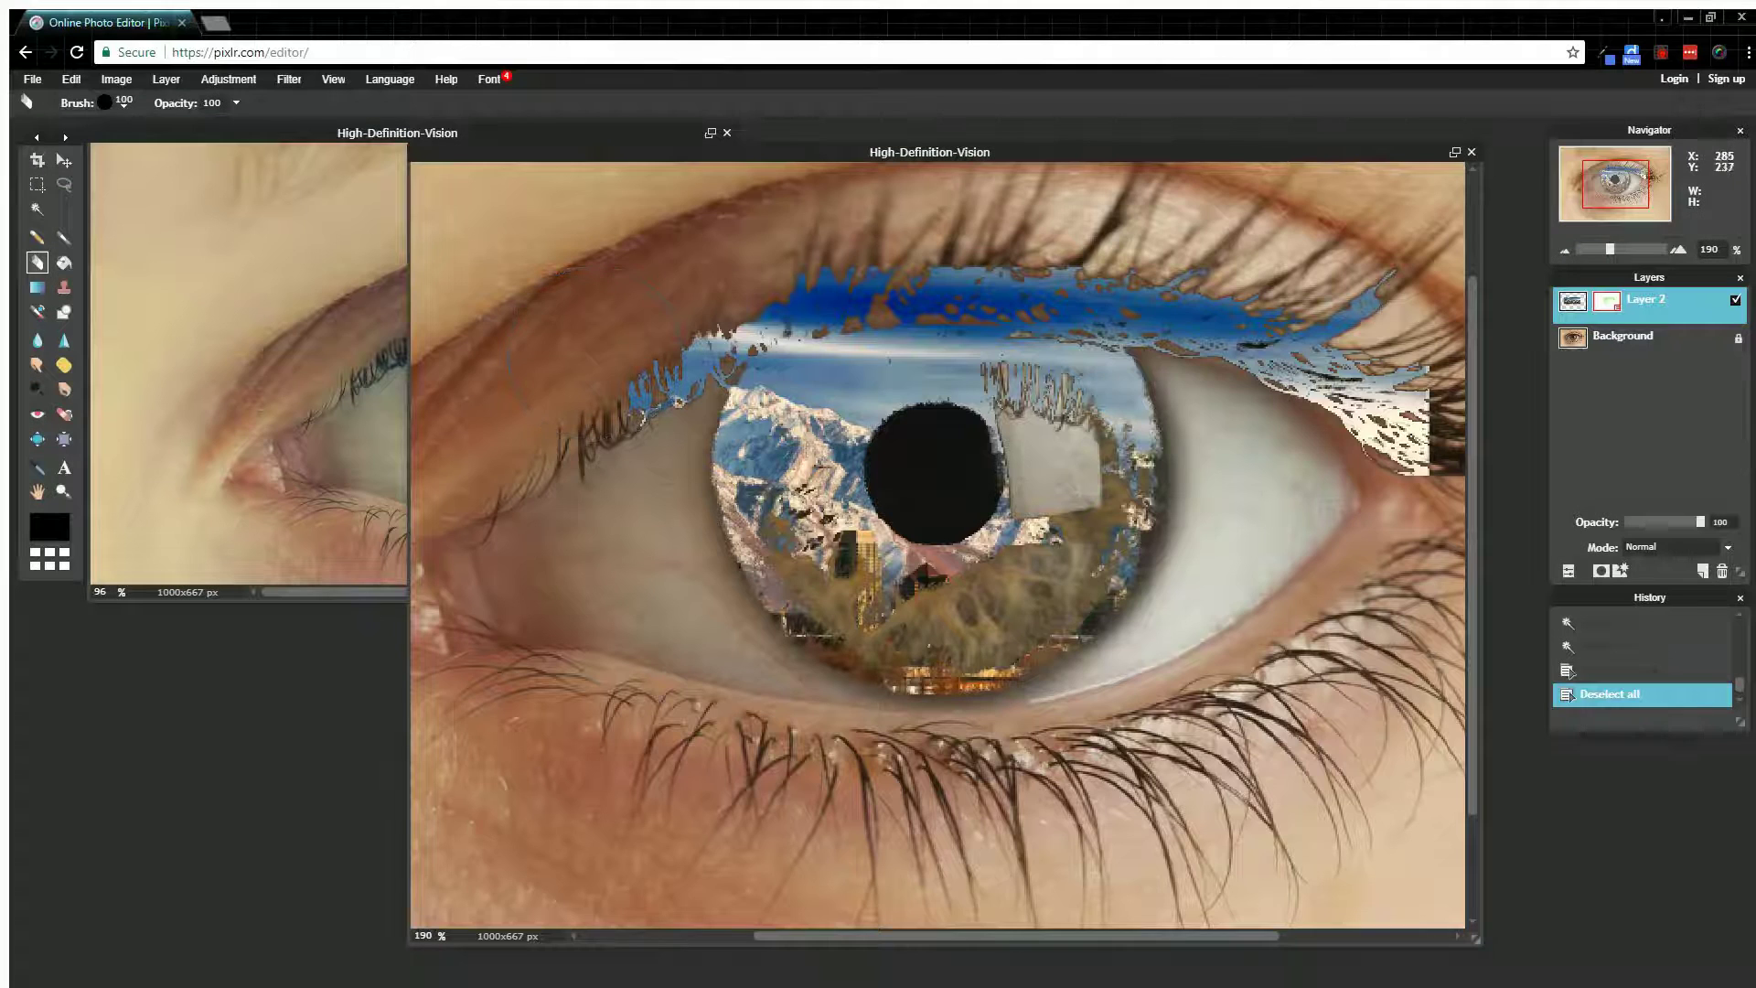
mouse_move(650, 402)
mouse_down()
mouse_move(693, 277)
mouse_move(728, 259)
mouse_move(852, 225)
mouse_move(1003, 227)
mouse_move(1103, 240)
mouse_move(1299, 313)
mouse_move(1379, 387)
mouse_move(1381, 431)
mouse_up()
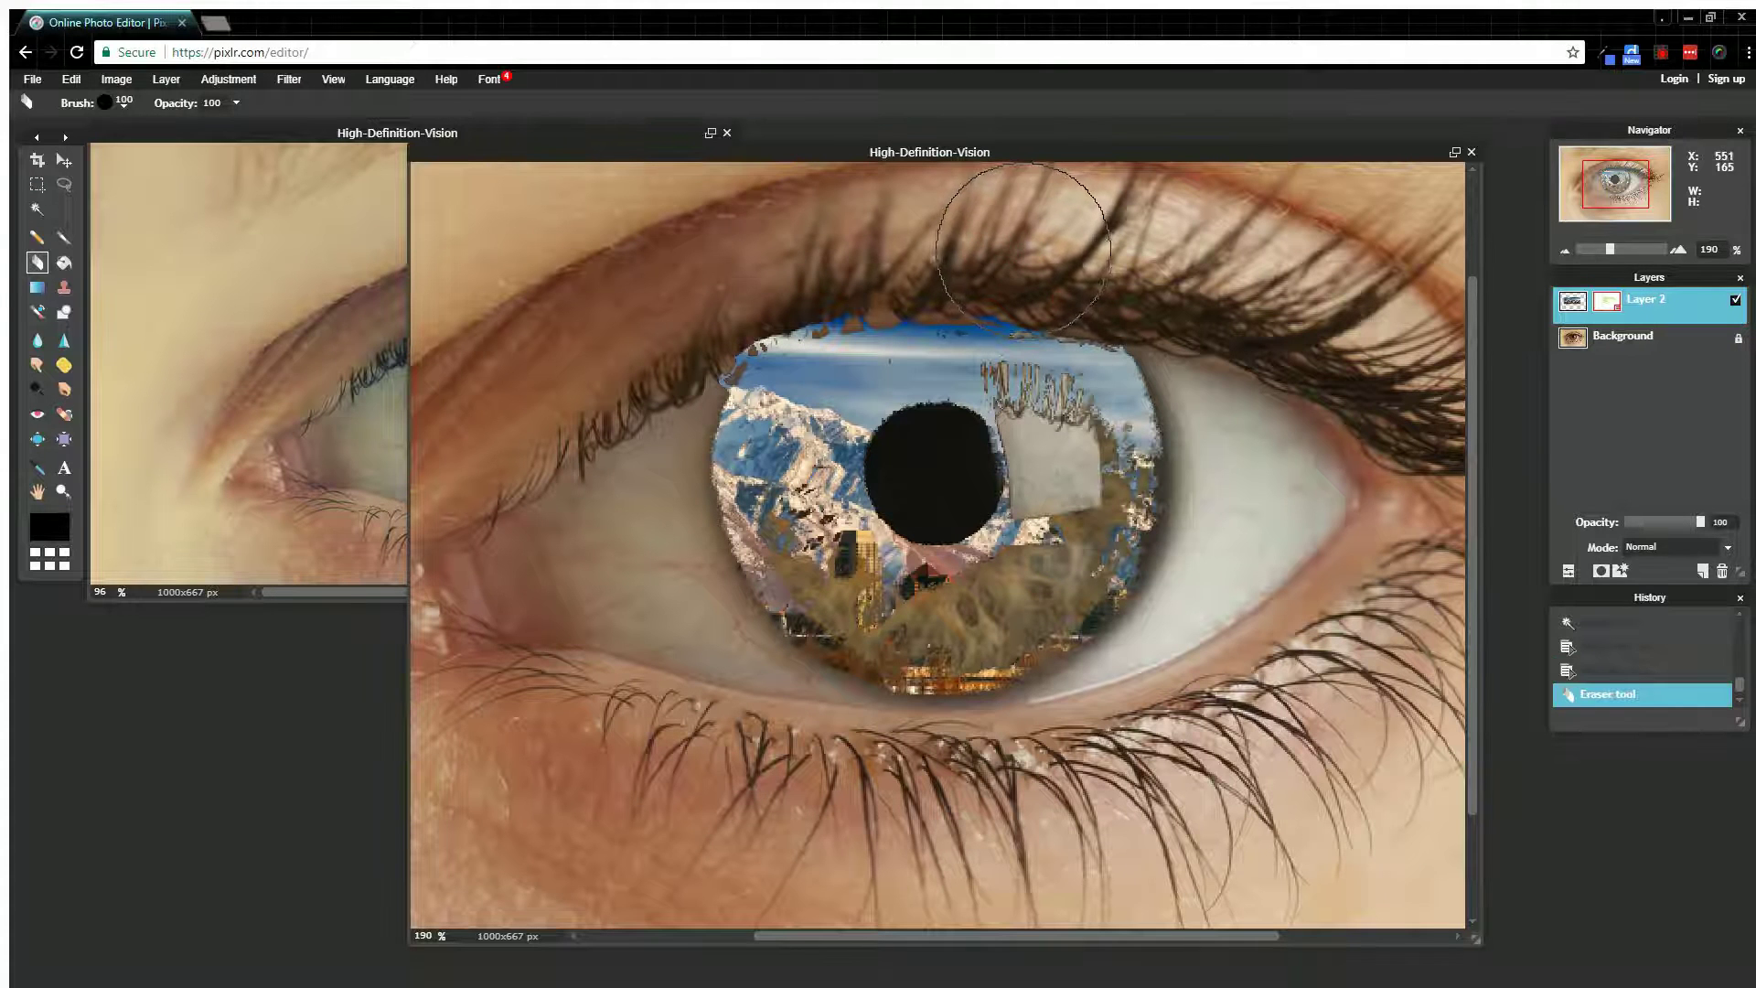
click(1027, 246)
click(1033, 215)
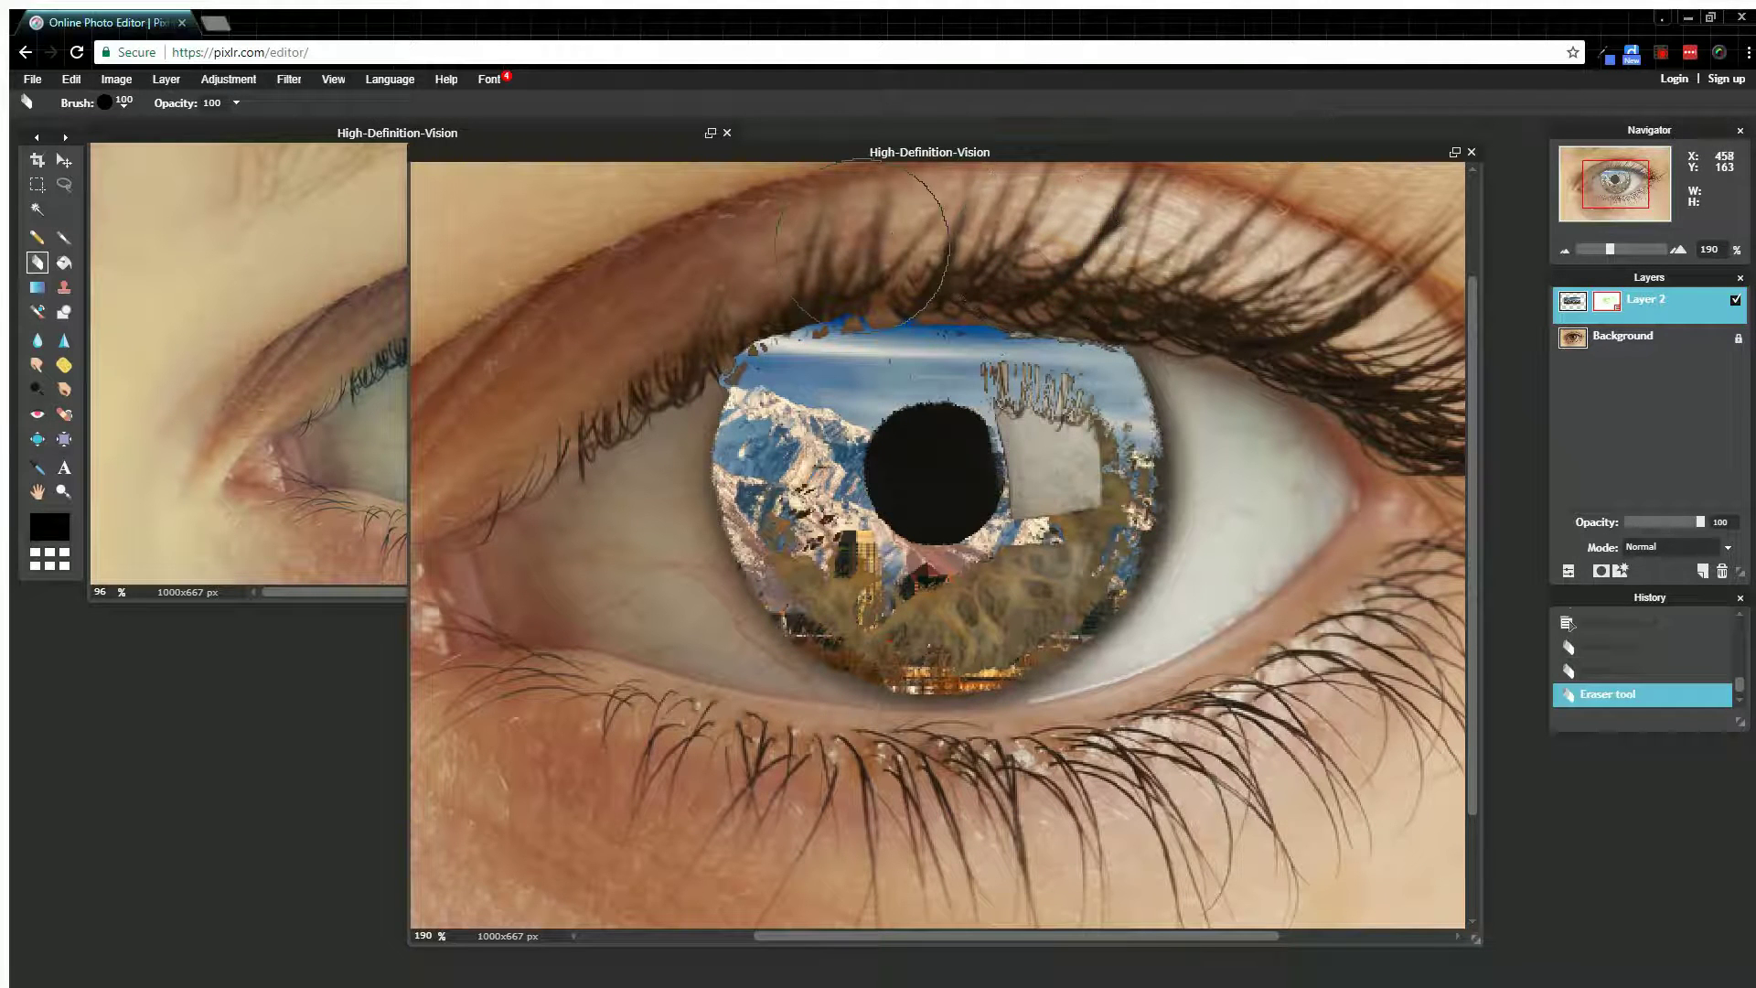
click(857, 244)
click(901, 240)
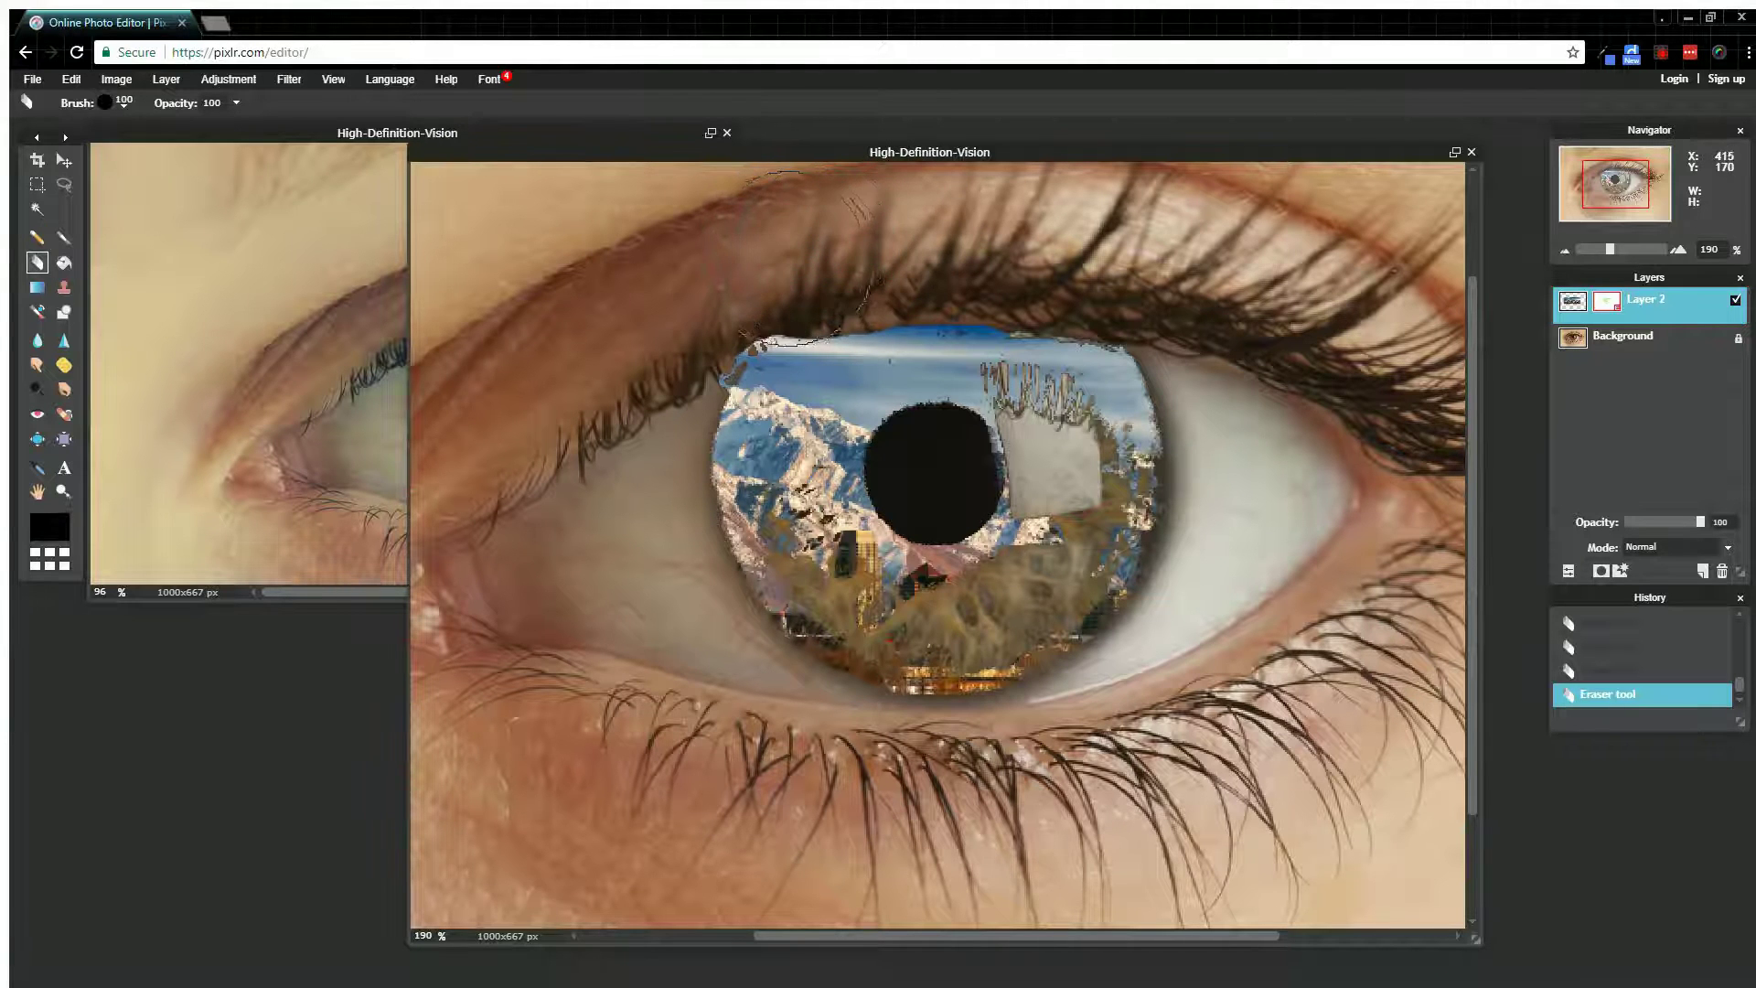
click(778, 257)
click(671, 258)
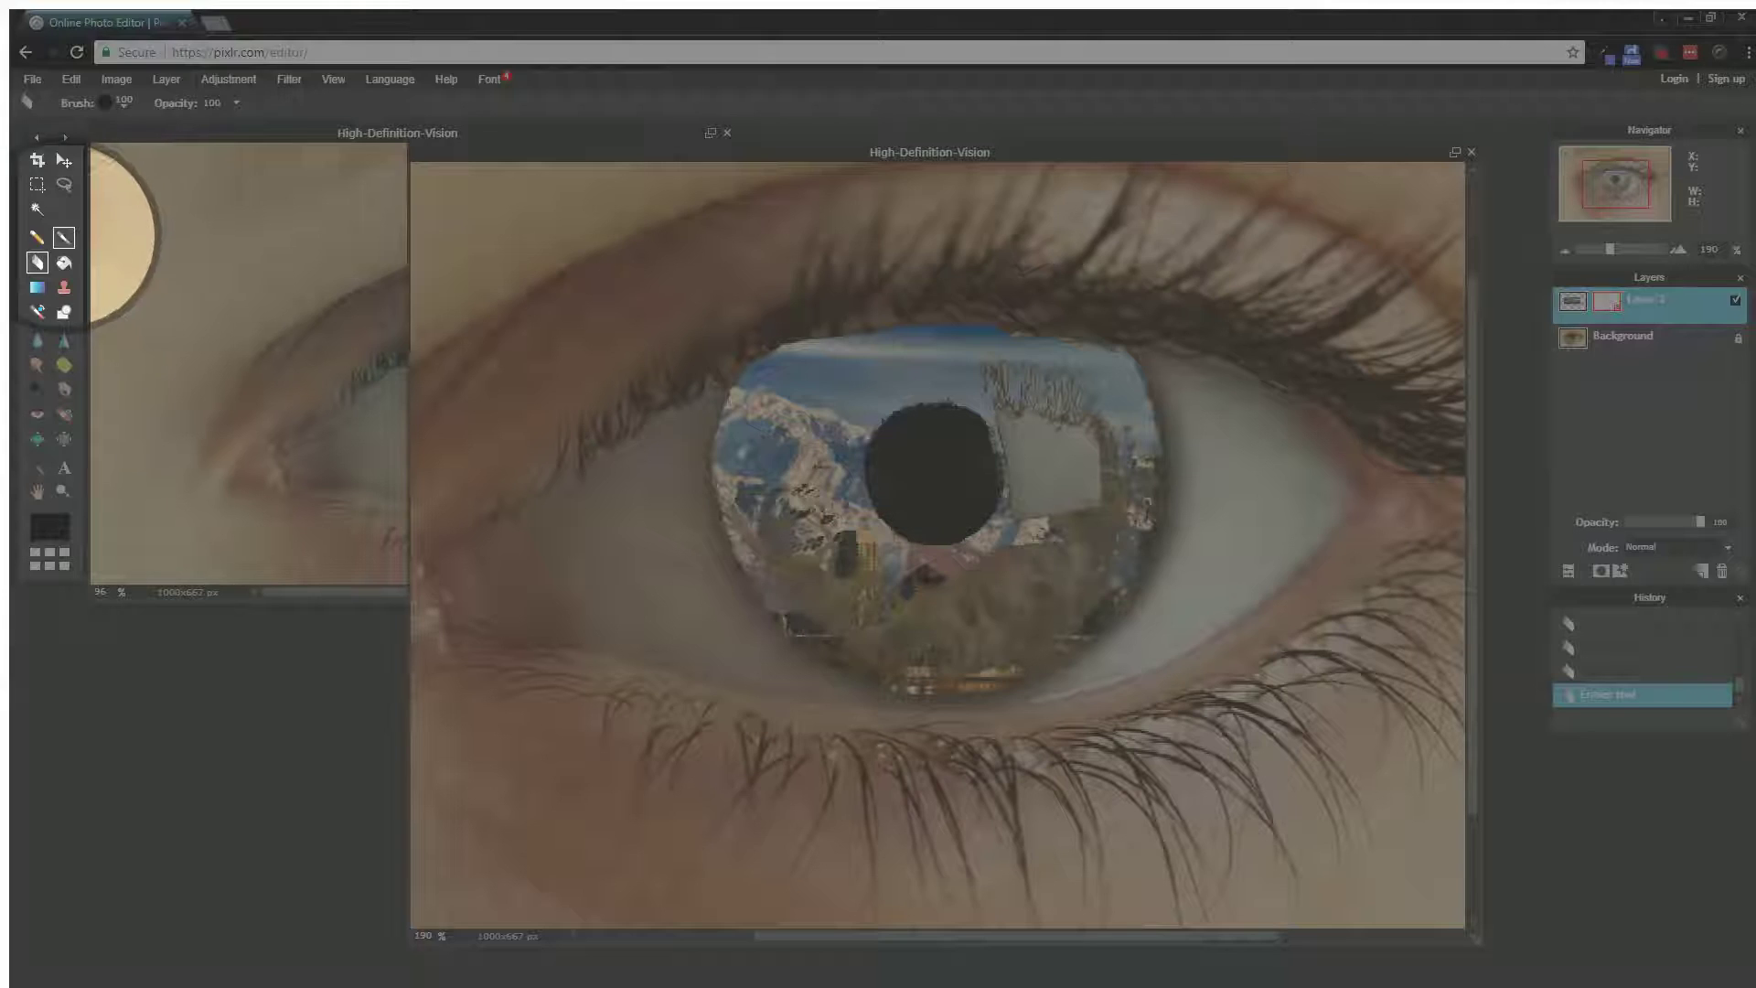
click(63, 236)
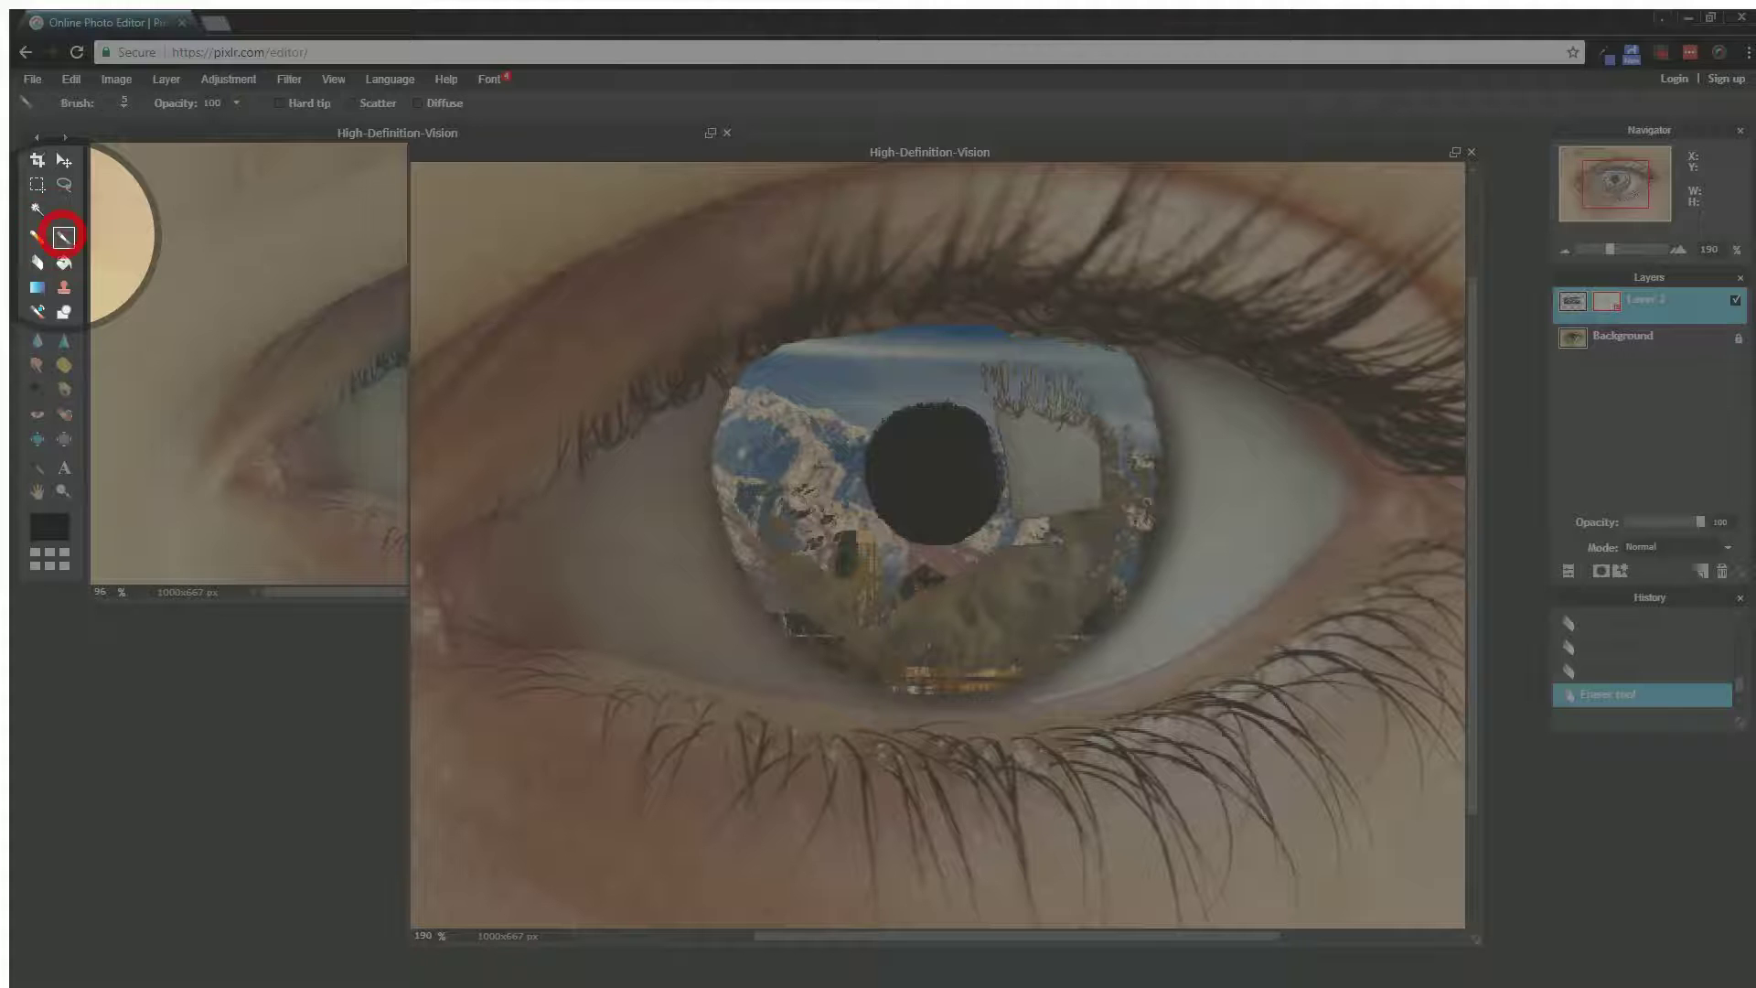
click(109, 102)
With a size-20 brush, paint Layer 2's mask around the iris edges, undoing the first stroke
click(239, 141)
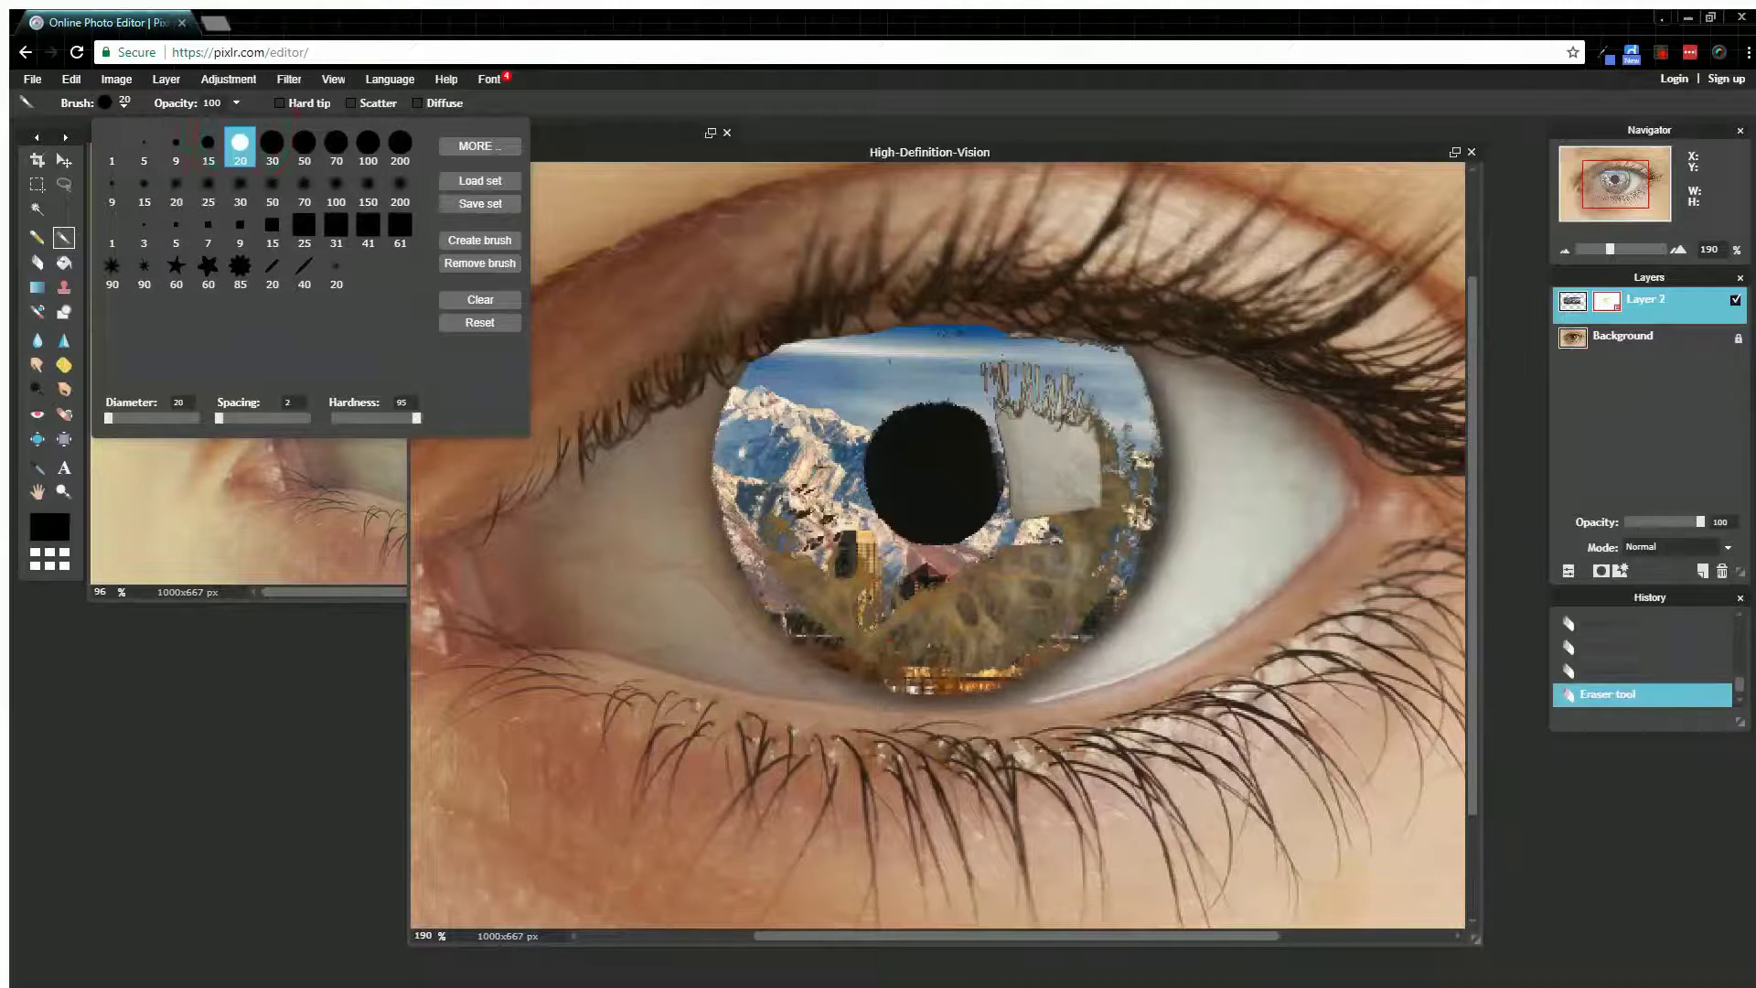
mouse_move(804, 498)
mouse_down()
mouse_move(756, 488)
mouse_move(792, 590)
mouse_move(791, 564)
mouse_move(825, 583)
mouse_move(808, 582)
mouse_move(814, 612)
mouse_move(868, 651)
mouse_move(1007, 627)
mouse_move(1087, 517)
mouse_up()
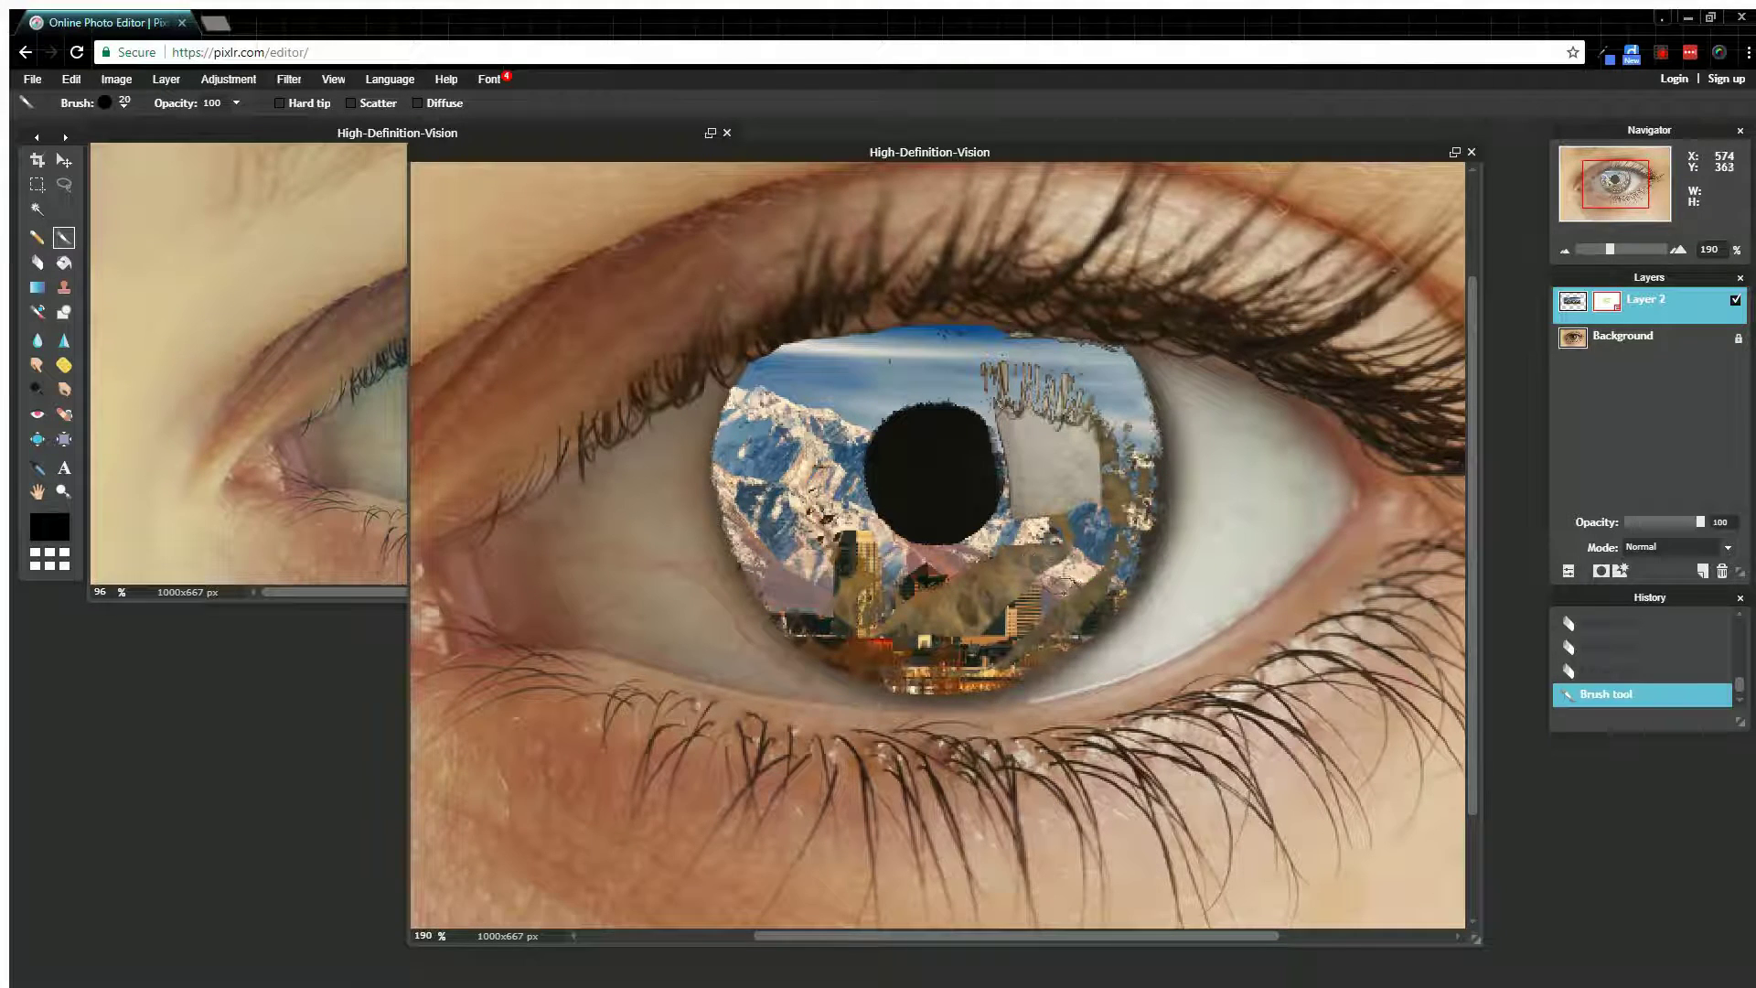
key(ctrl+z)
drag(743, 491, 756, 510)
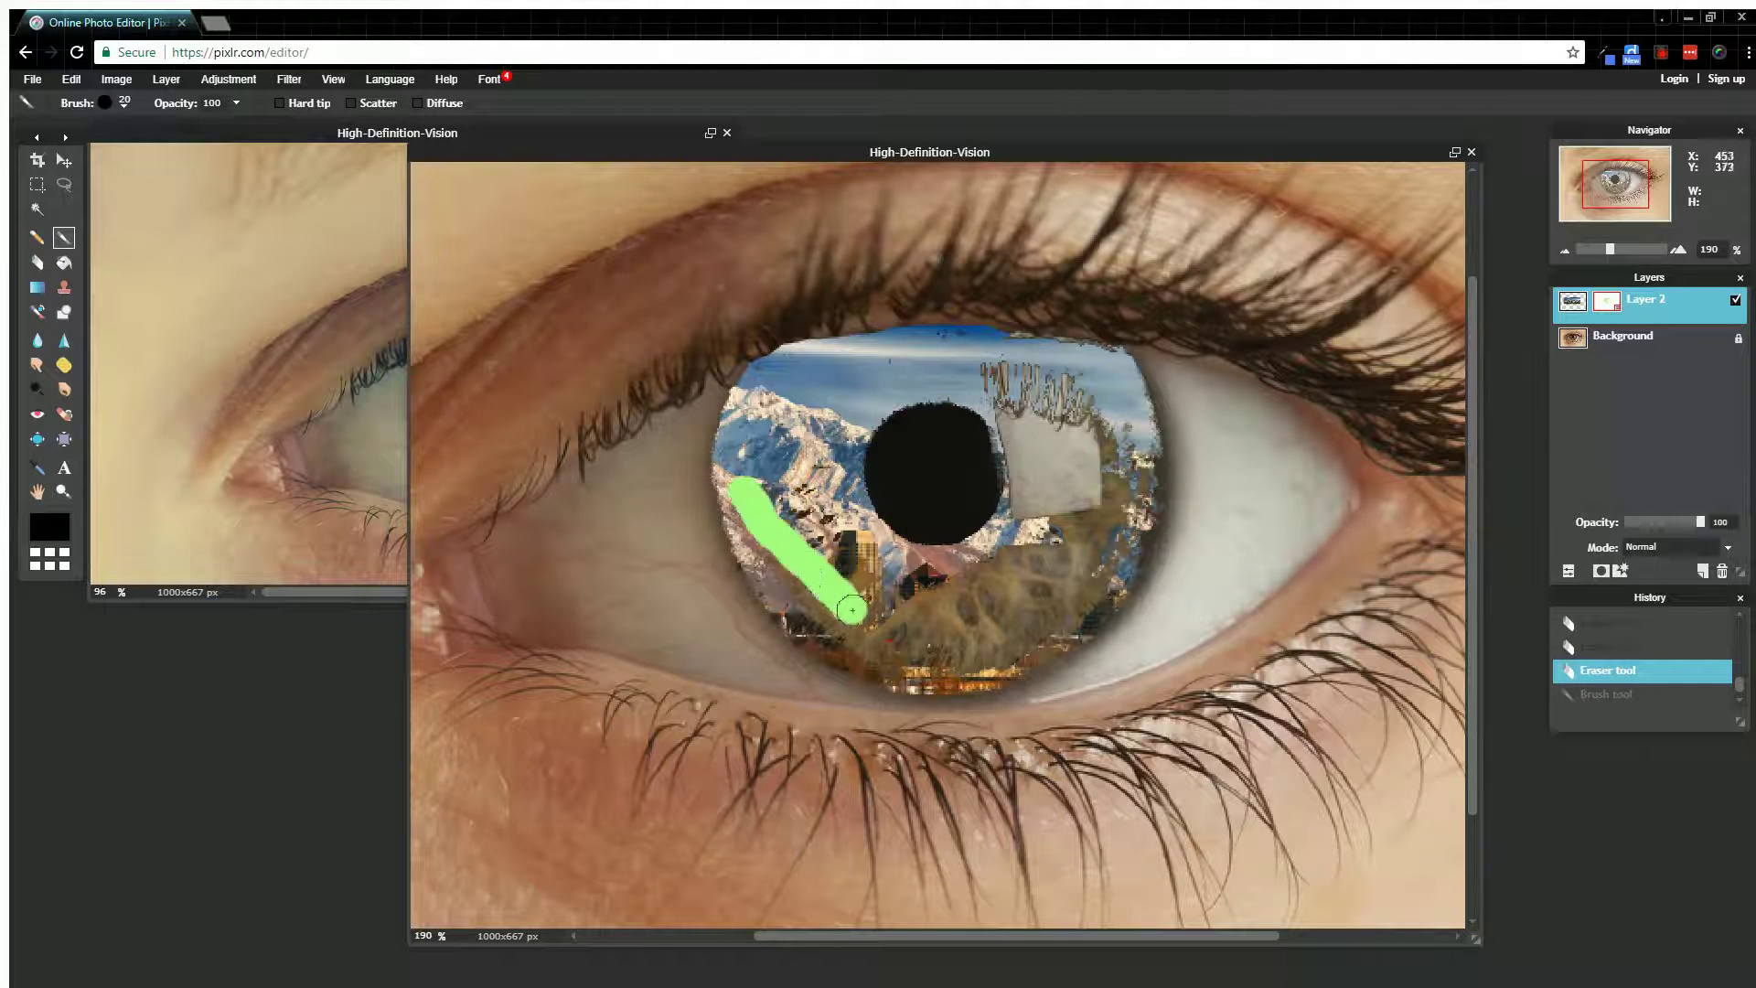
mouse_move(852, 610)
mouse_down()
mouse_move(782, 564)
mouse_move(772, 527)
mouse_move(820, 595)
mouse_move(901, 651)
mouse_move(809, 599)
mouse_move(889, 658)
mouse_move(996, 633)
mouse_move(1023, 602)
mouse_move(934, 636)
mouse_move(897, 628)
mouse_move(973, 564)
mouse_move(1053, 549)
mouse_move(943, 607)
mouse_move(945, 668)
mouse_move(1003, 651)
mouse_move(1097, 566)
mouse_move(1059, 588)
mouse_move(1024, 581)
mouse_move(1047, 539)
mouse_move(1109, 528)
mouse_move(1097, 590)
mouse_move(1002, 672)
mouse_up()
mouse_move(1120, 453)
mouse_down()
mouse_move(1120, 528)
mouse_move(1104, 410)
mouse_move(1132, 514)
mouse_move(1090, 549)
mouse_move(1111, 526)
mouse_move(965, 567)
mouse_up()
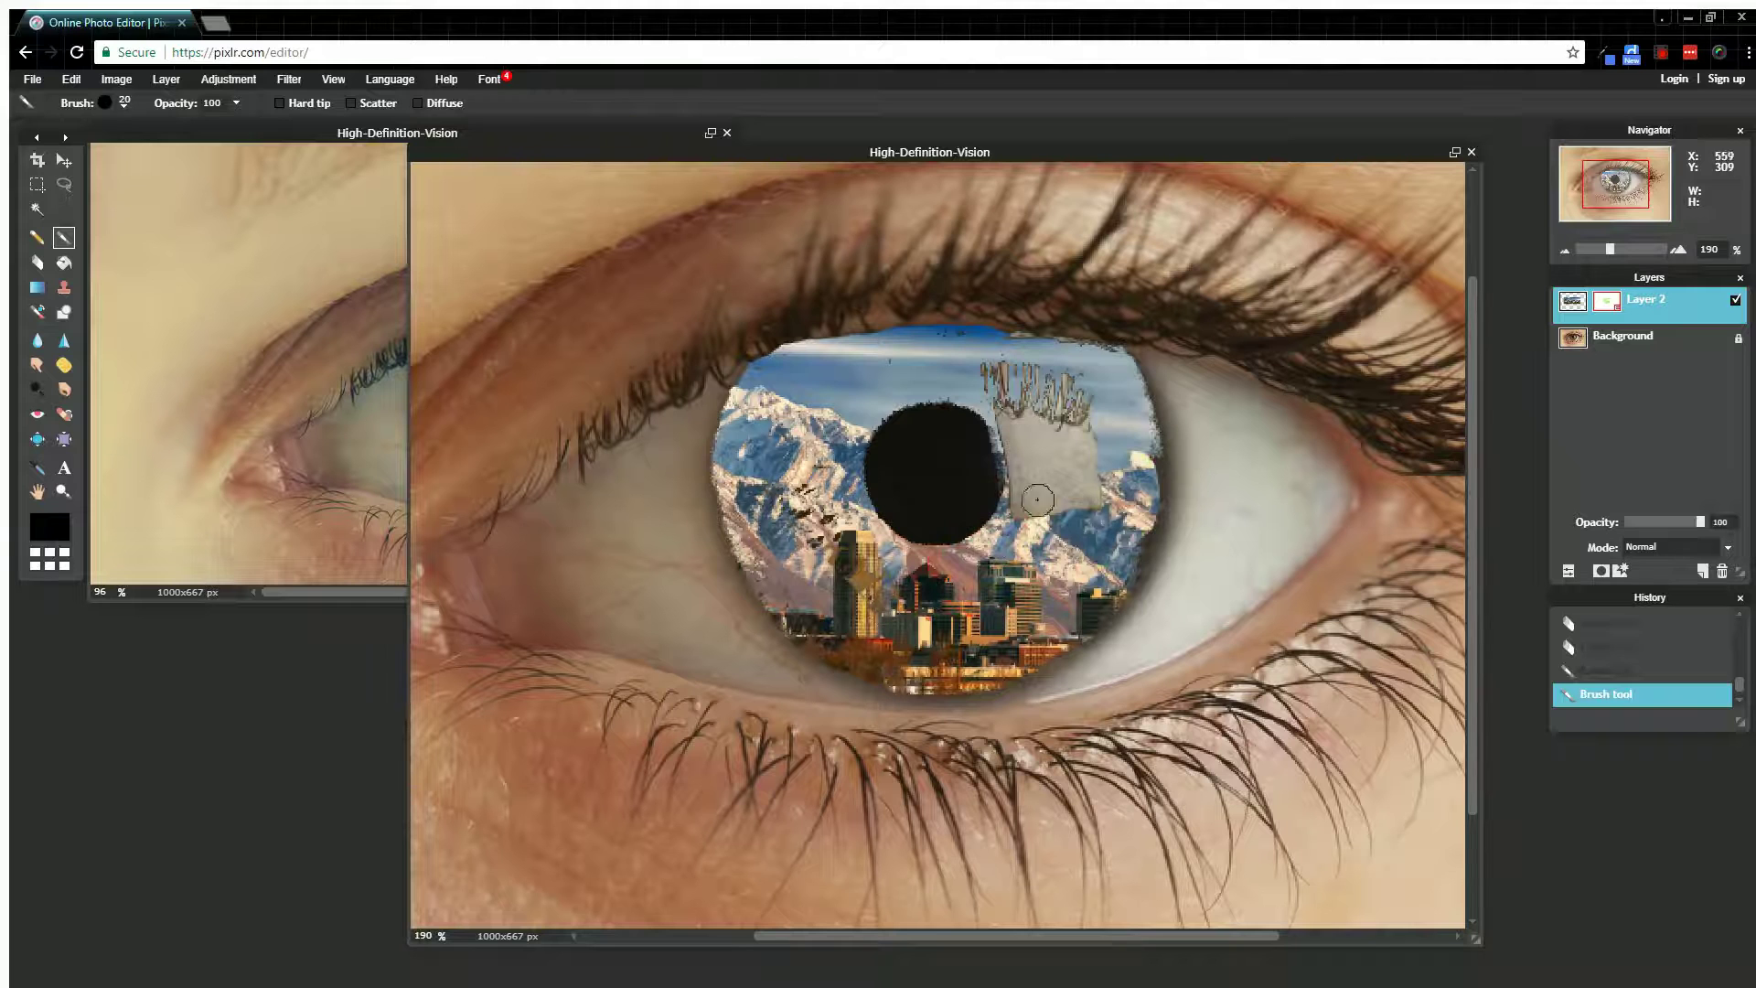
mouse_move(1143, 450)
mouse_down()
mouse_move(1135, 545)
mouse_move(1086, 612)
mouse_up()
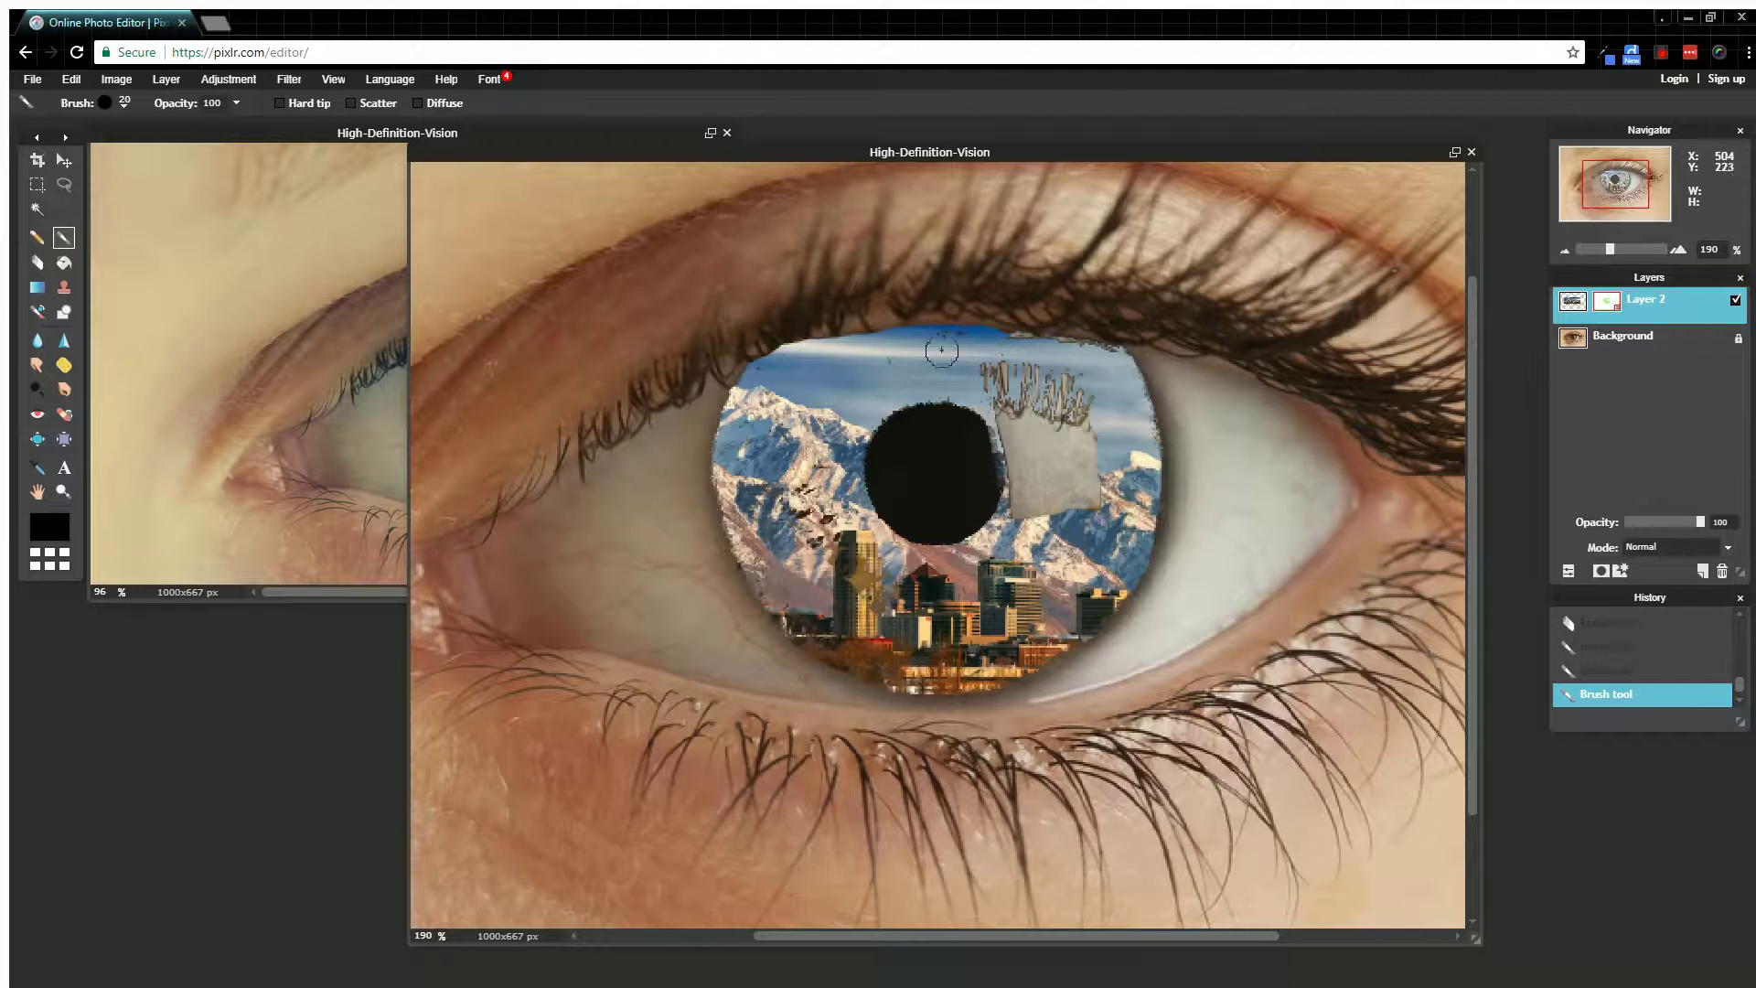
mouse_move(954, 339)
mouse_down()
mouse_move(861, 369)
mouse_move(909, 374)
mouse_move(816, 437)
mouse_move(839, 573)
mouse_move(803, 484)
mouse_up()
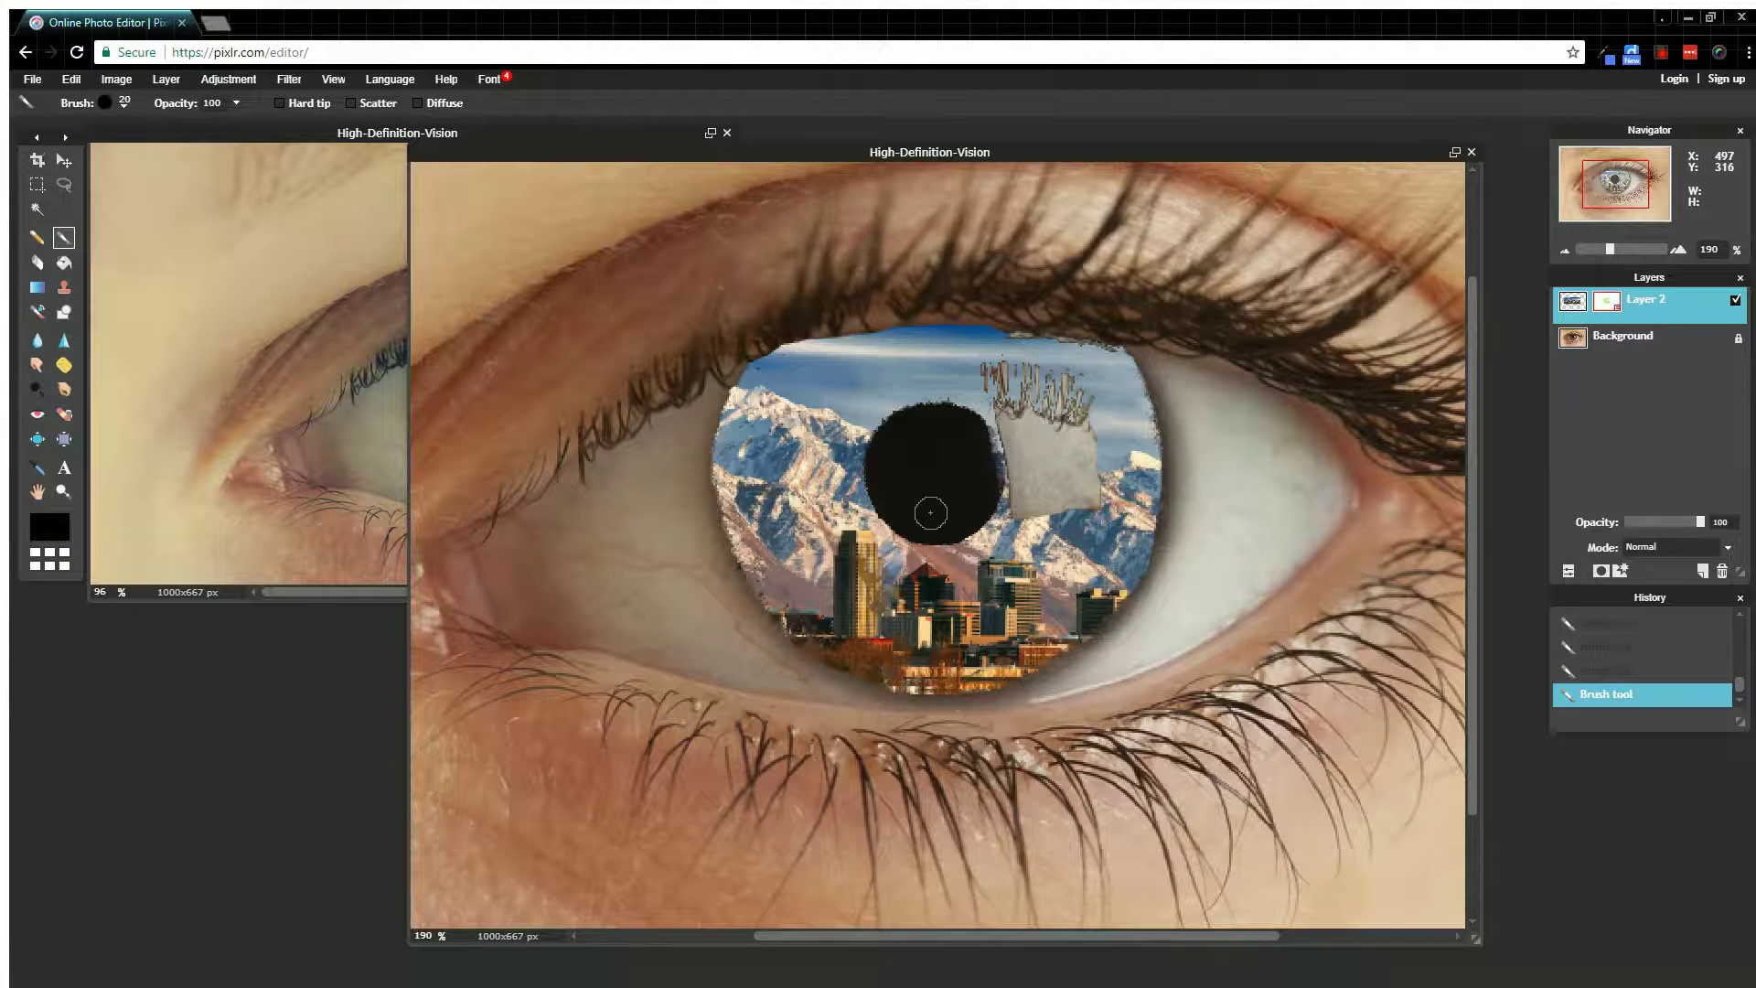
key(ctrl+minus)
key(ctrl+minus)
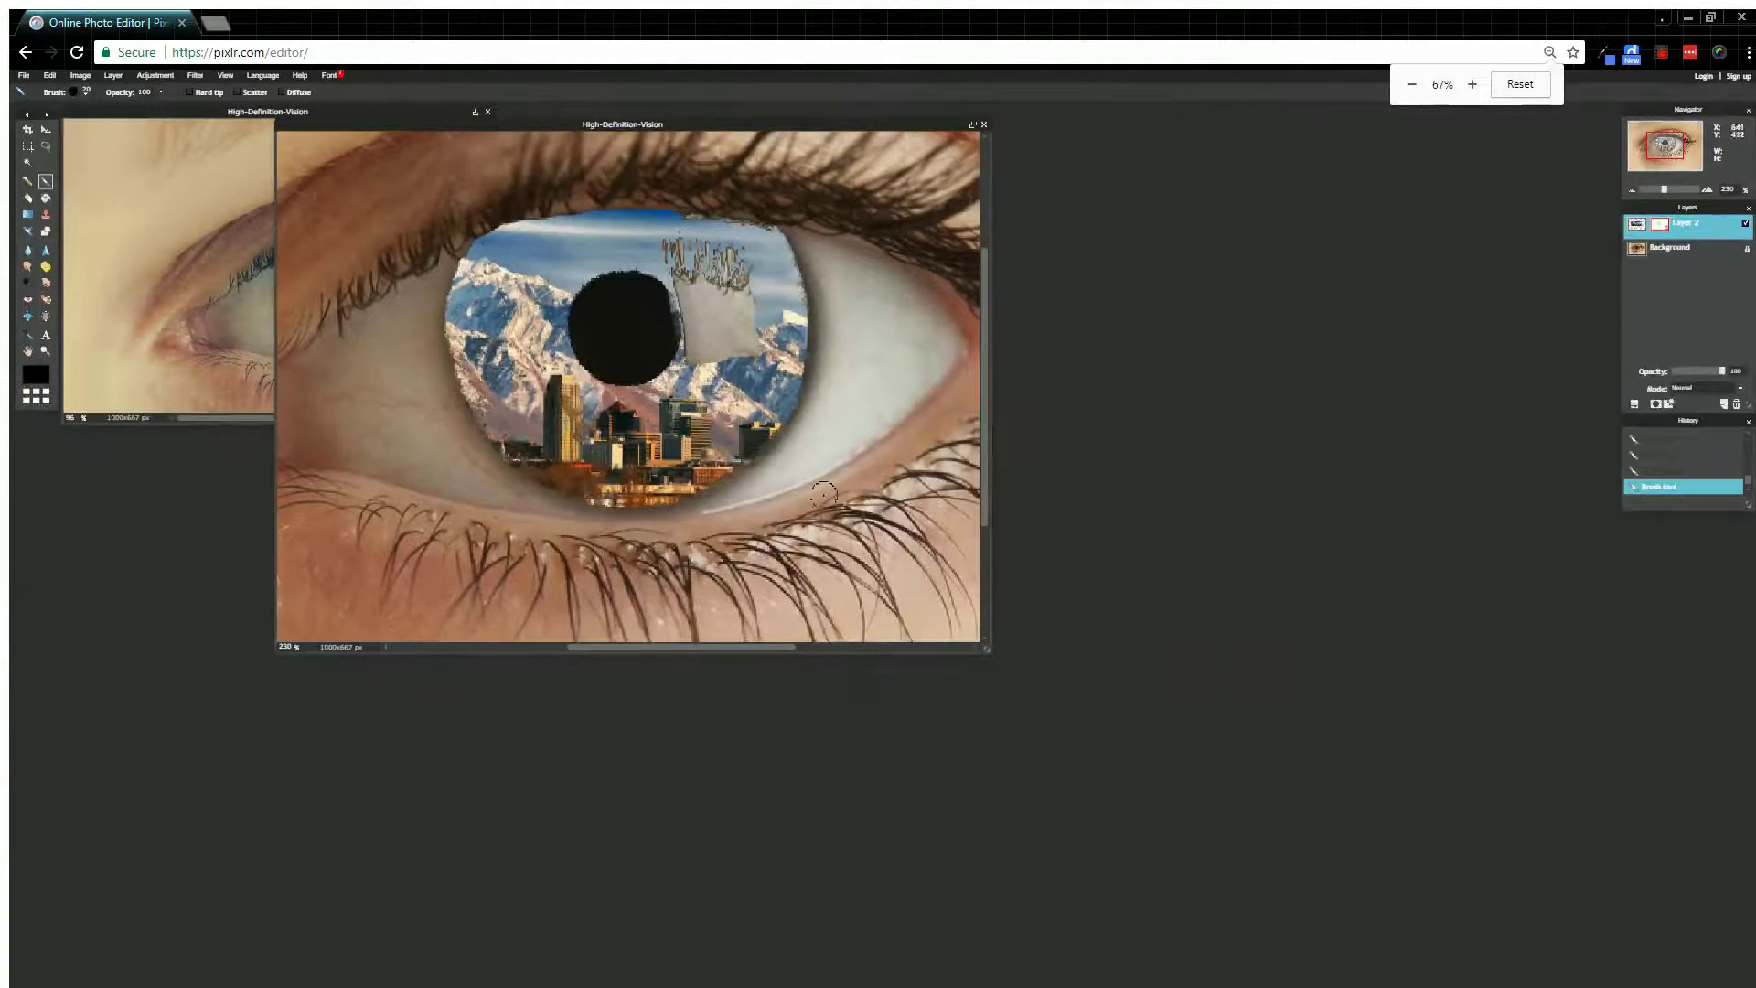
Reset the page zoom, zoom the canvas out, and drop Layer 2's opacity to 58%
key(ctrl+0)
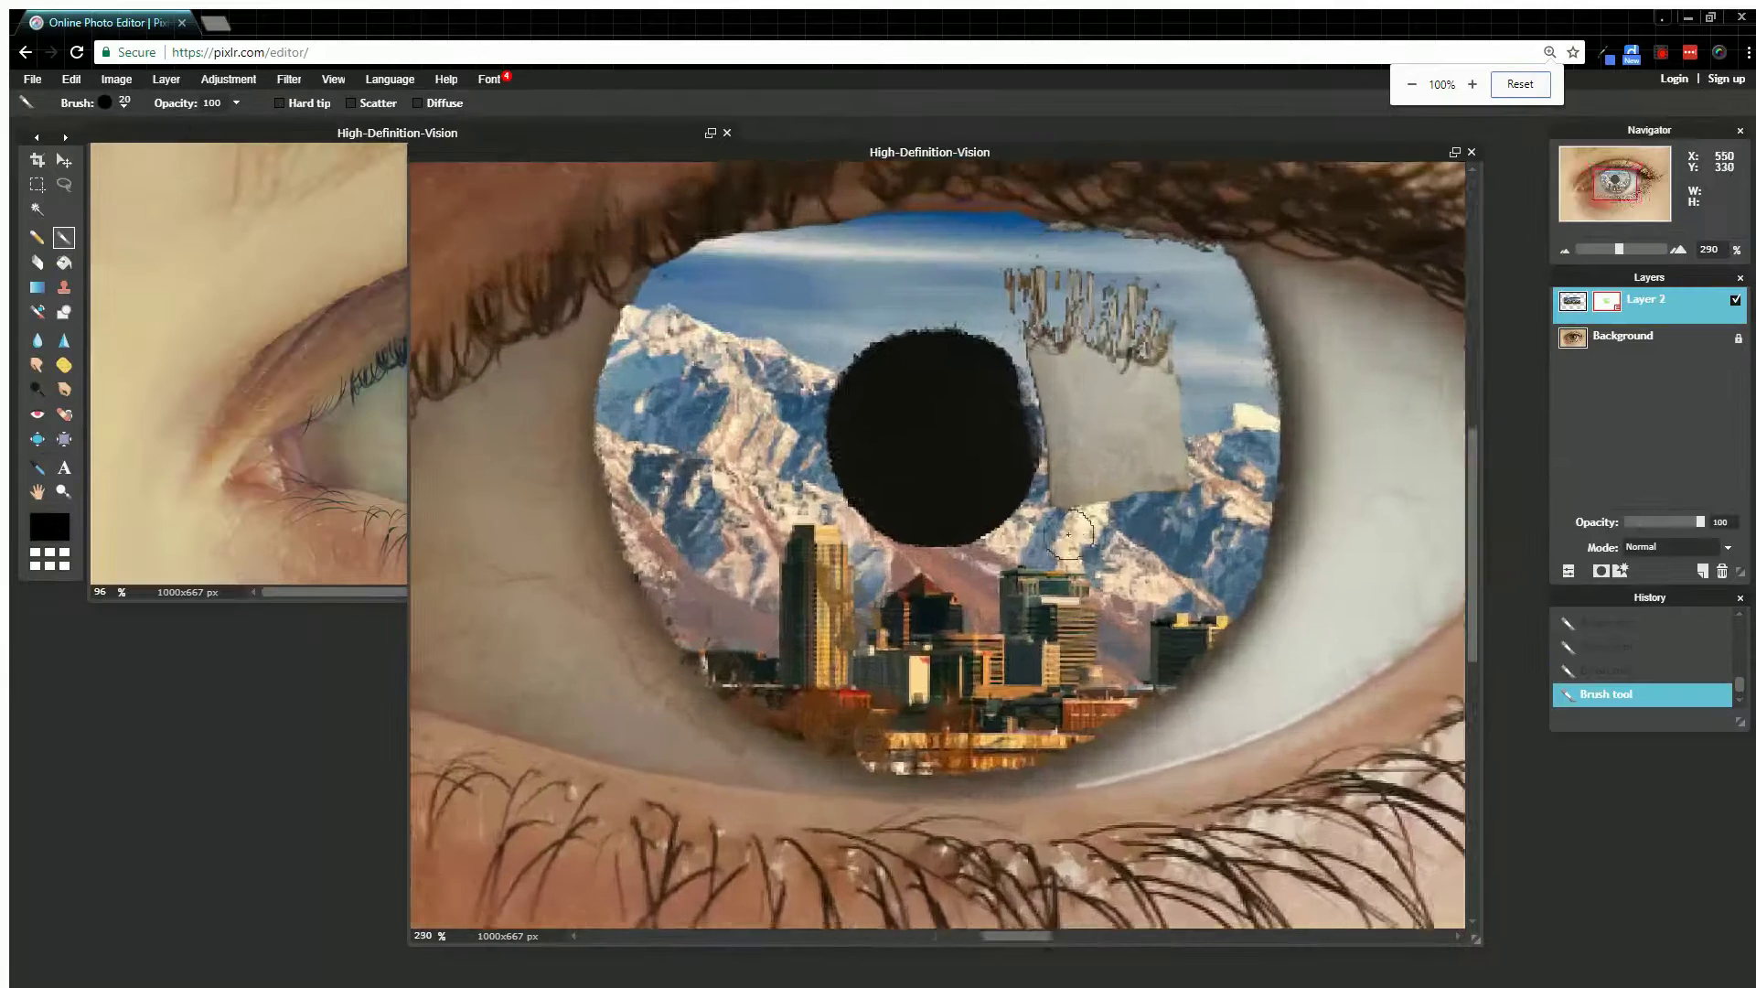
scroll(989, 521, down, 4)
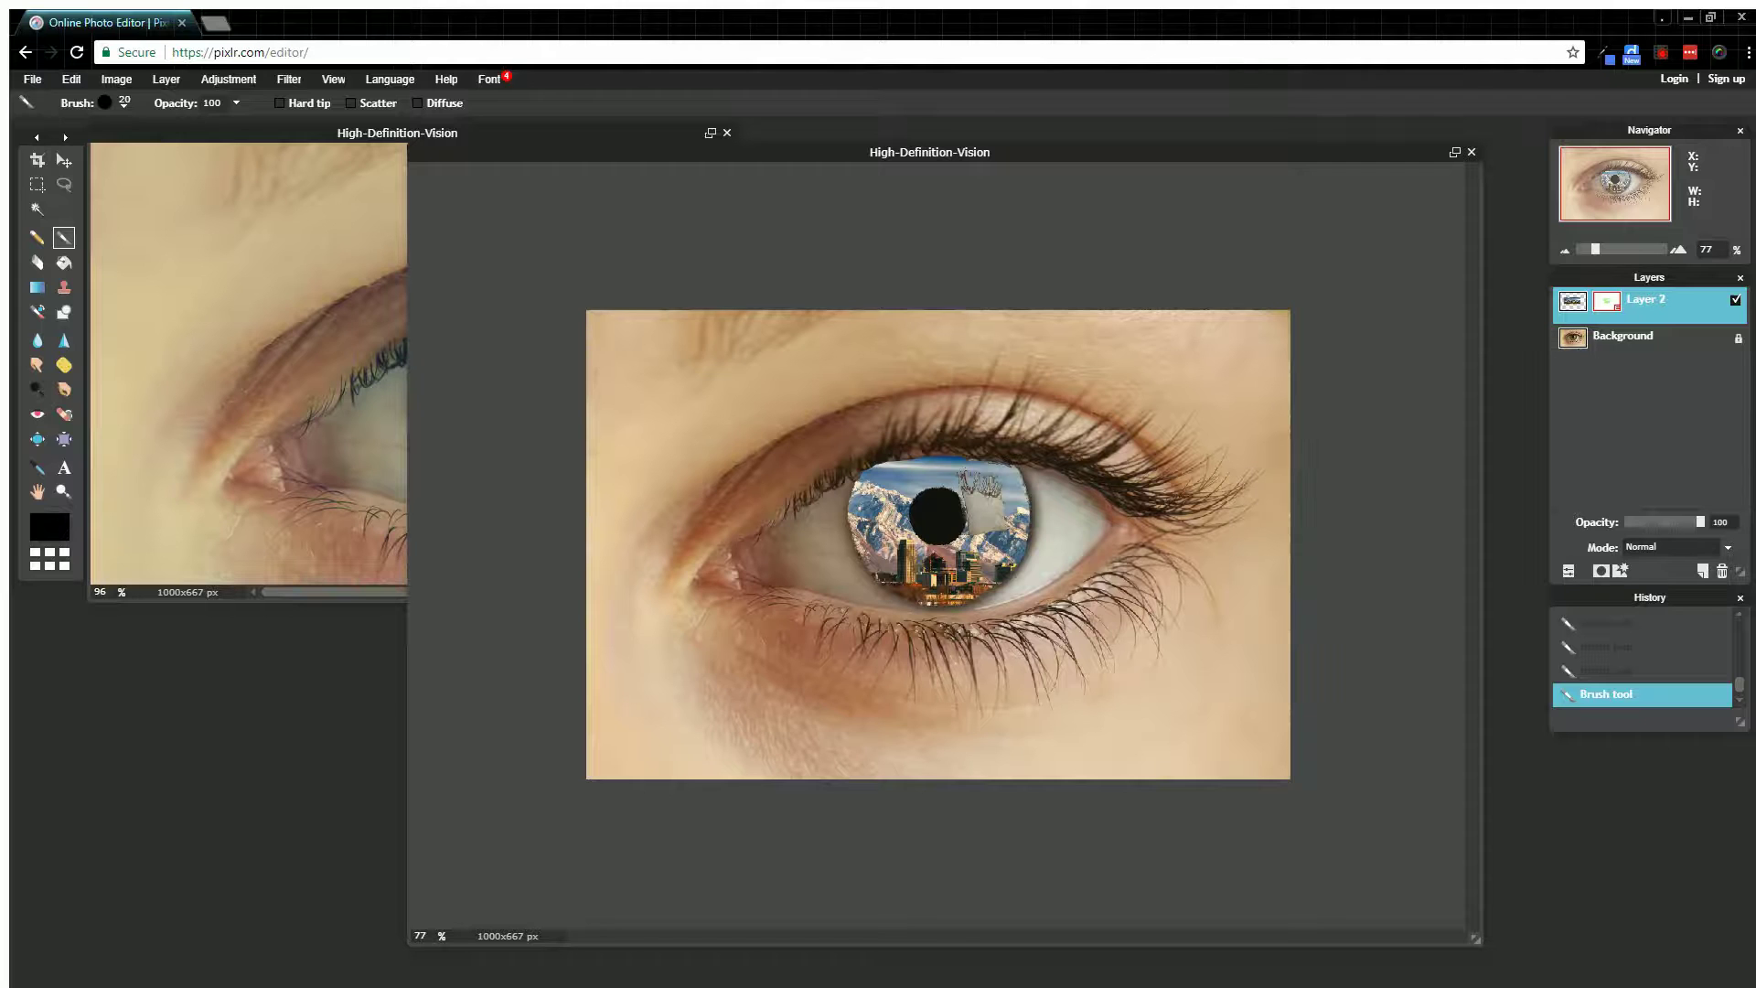
drag(1701, 522, 1663, 522)
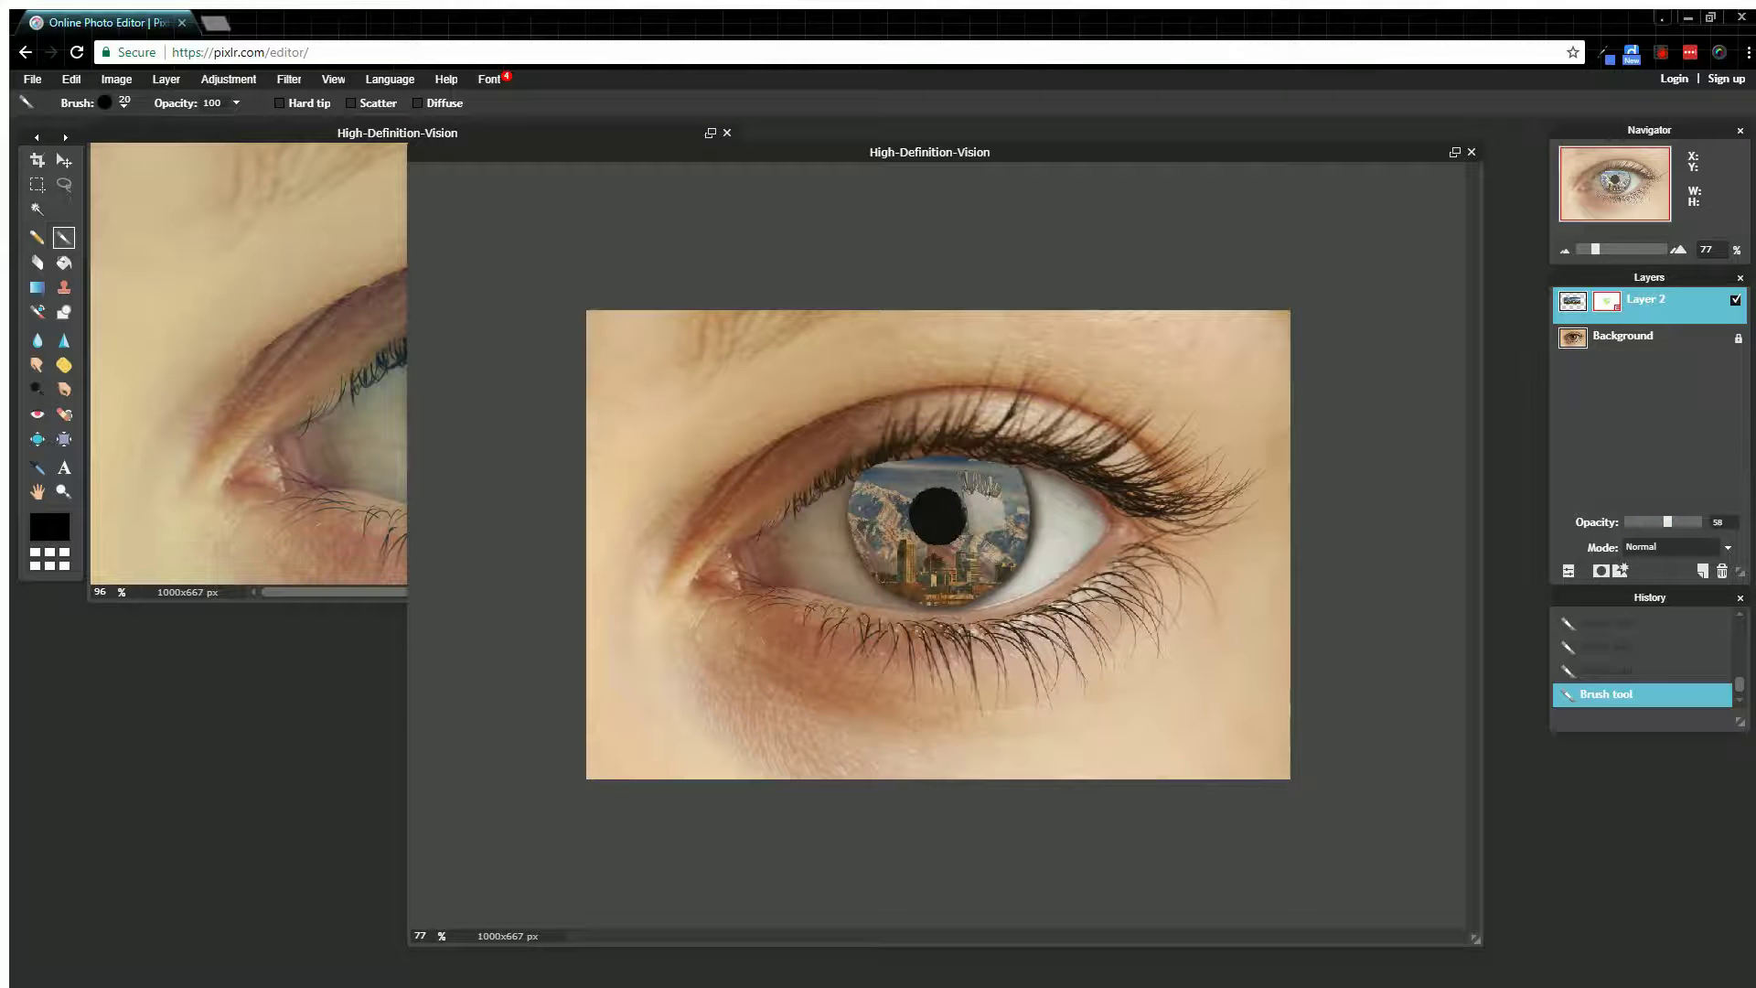
Apply Layer 2's layer mask from its right-click menu, then shrink the eye window
right_click(1627, 306)
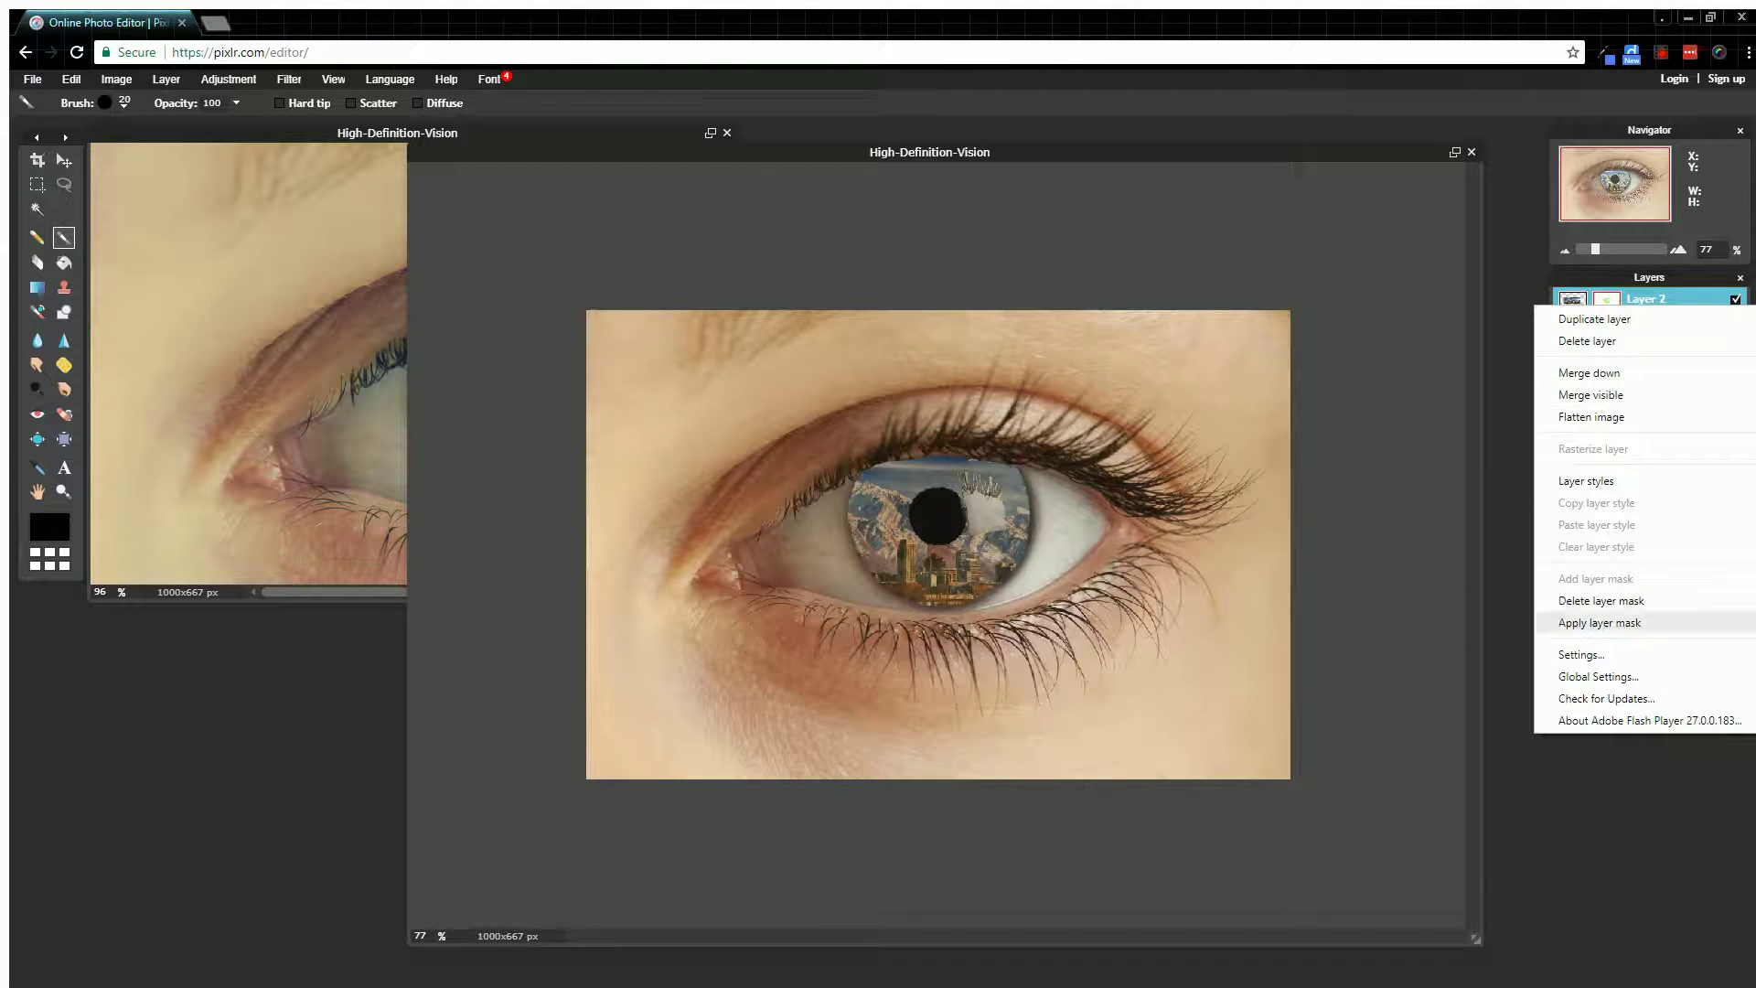
click(1513, 343)
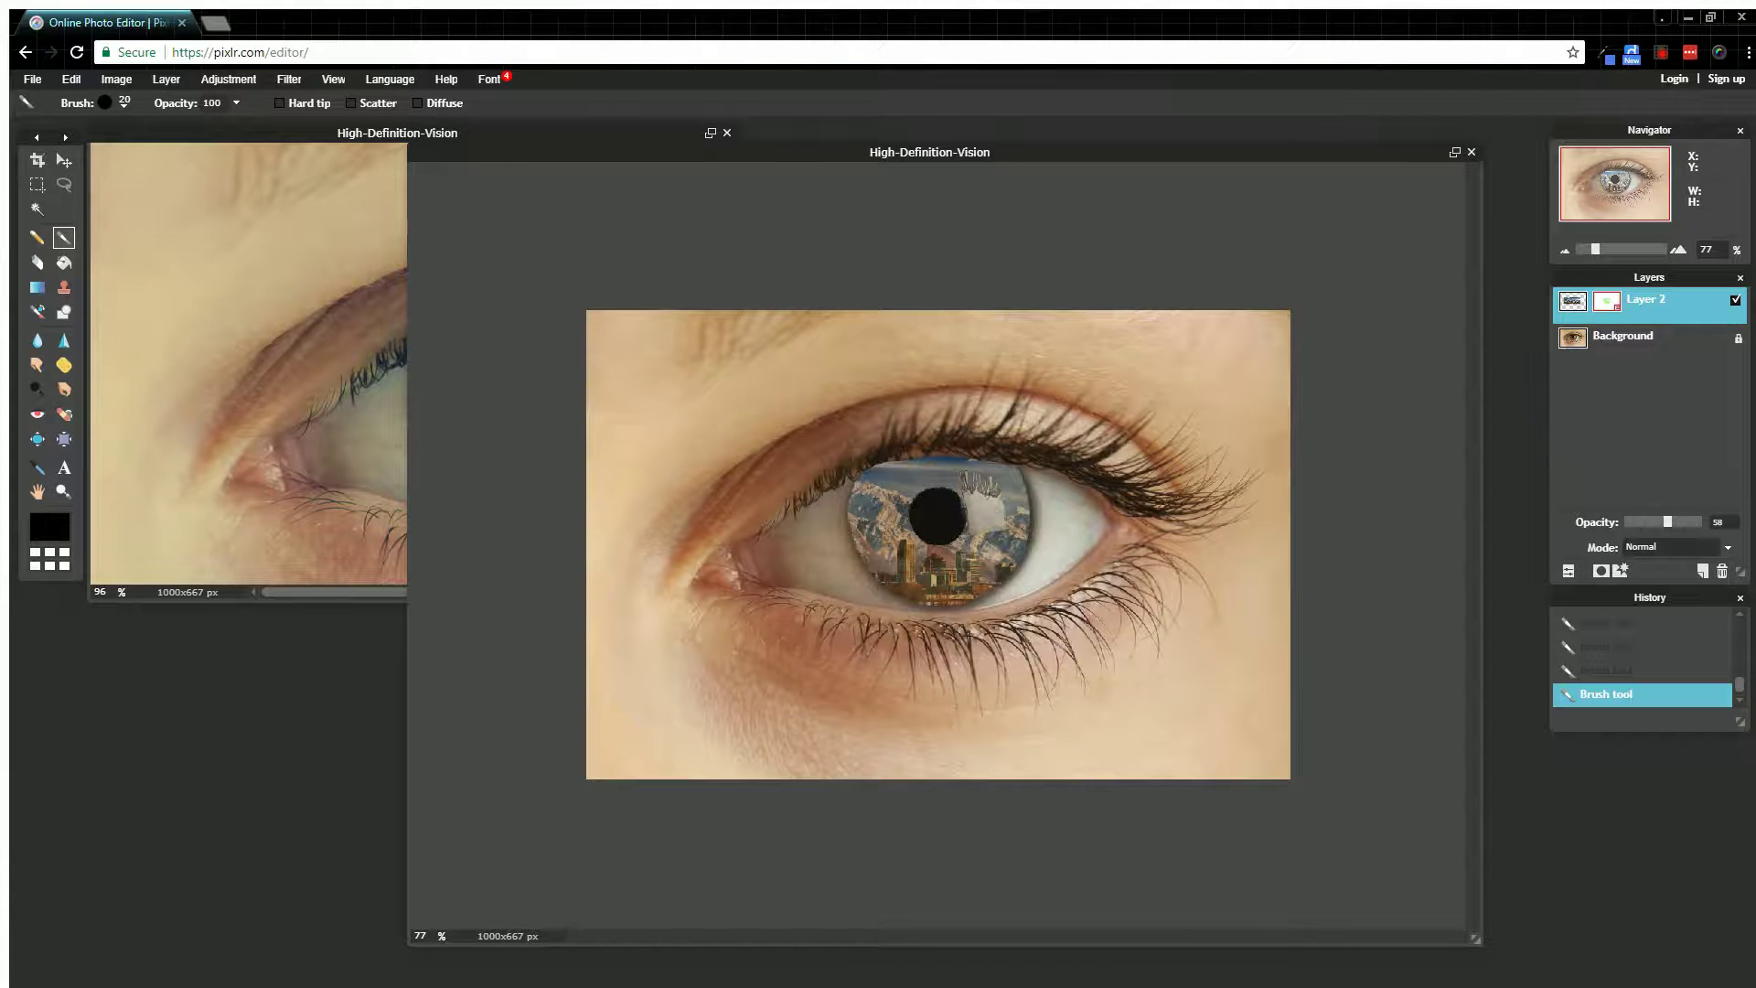
right_click(1619, 302)
click(1605, 618)
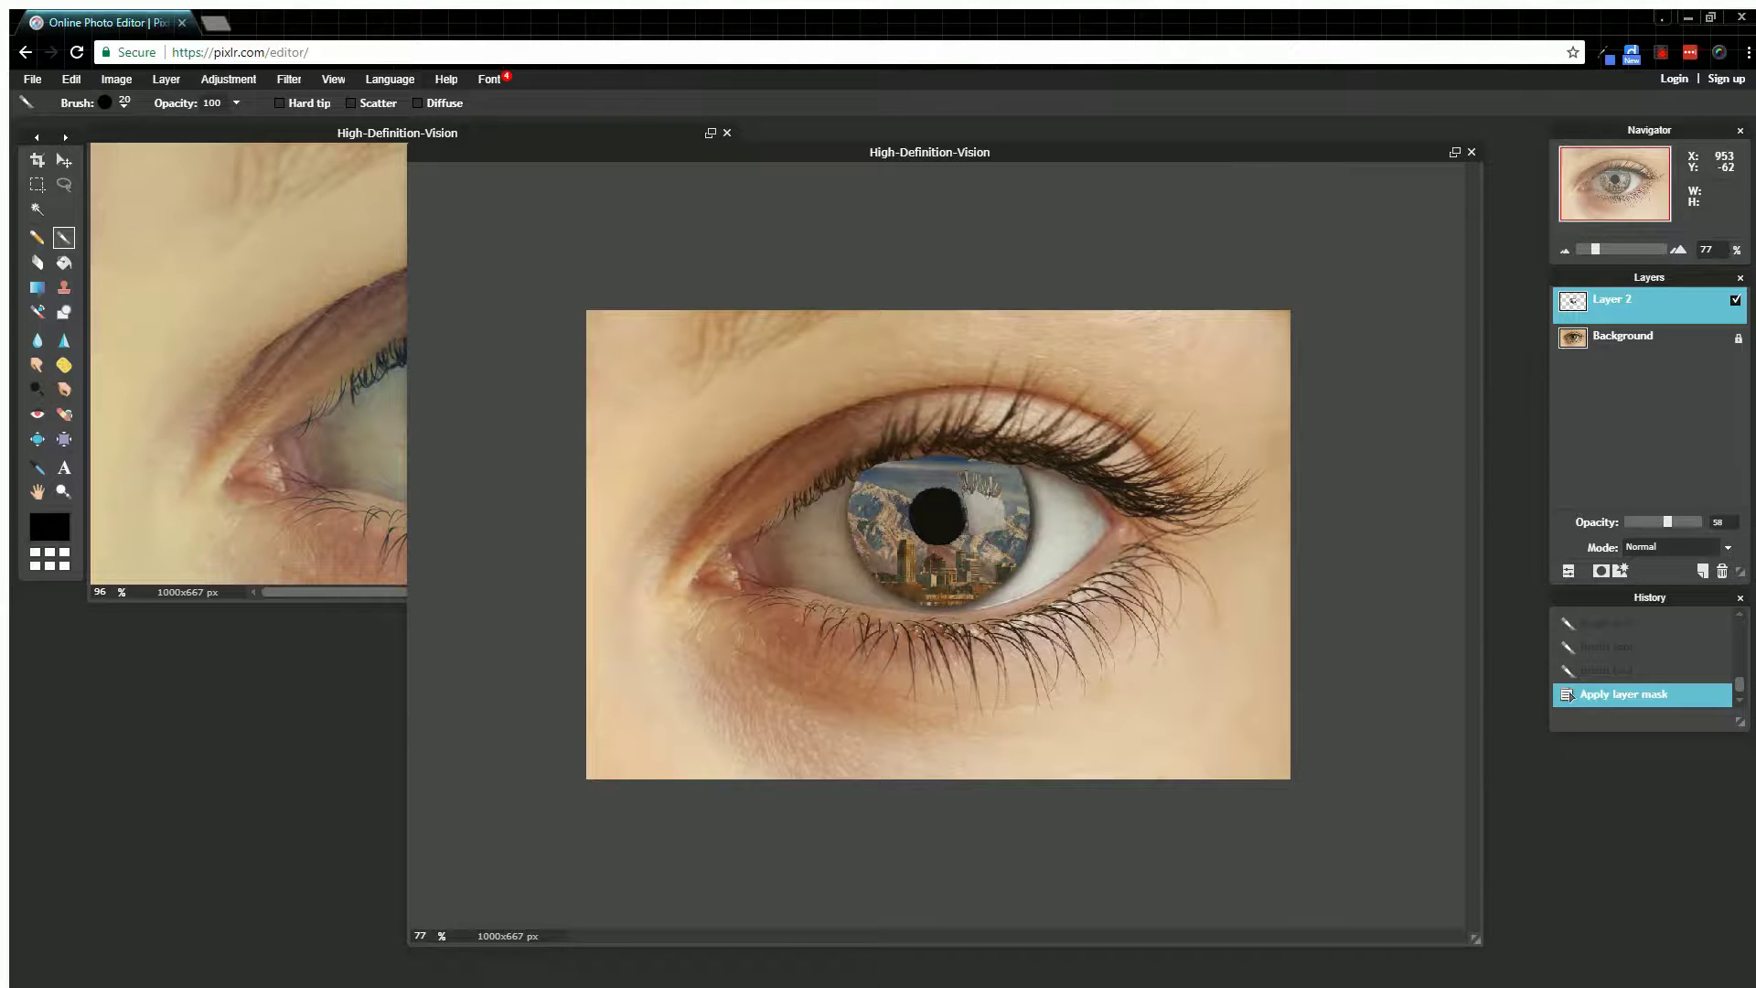
drag(1476, 937, 1158, 716)
Move the eye window aside and flatten the image from Layer 2's right-click menu
drag(778, 152, 1166, 117)
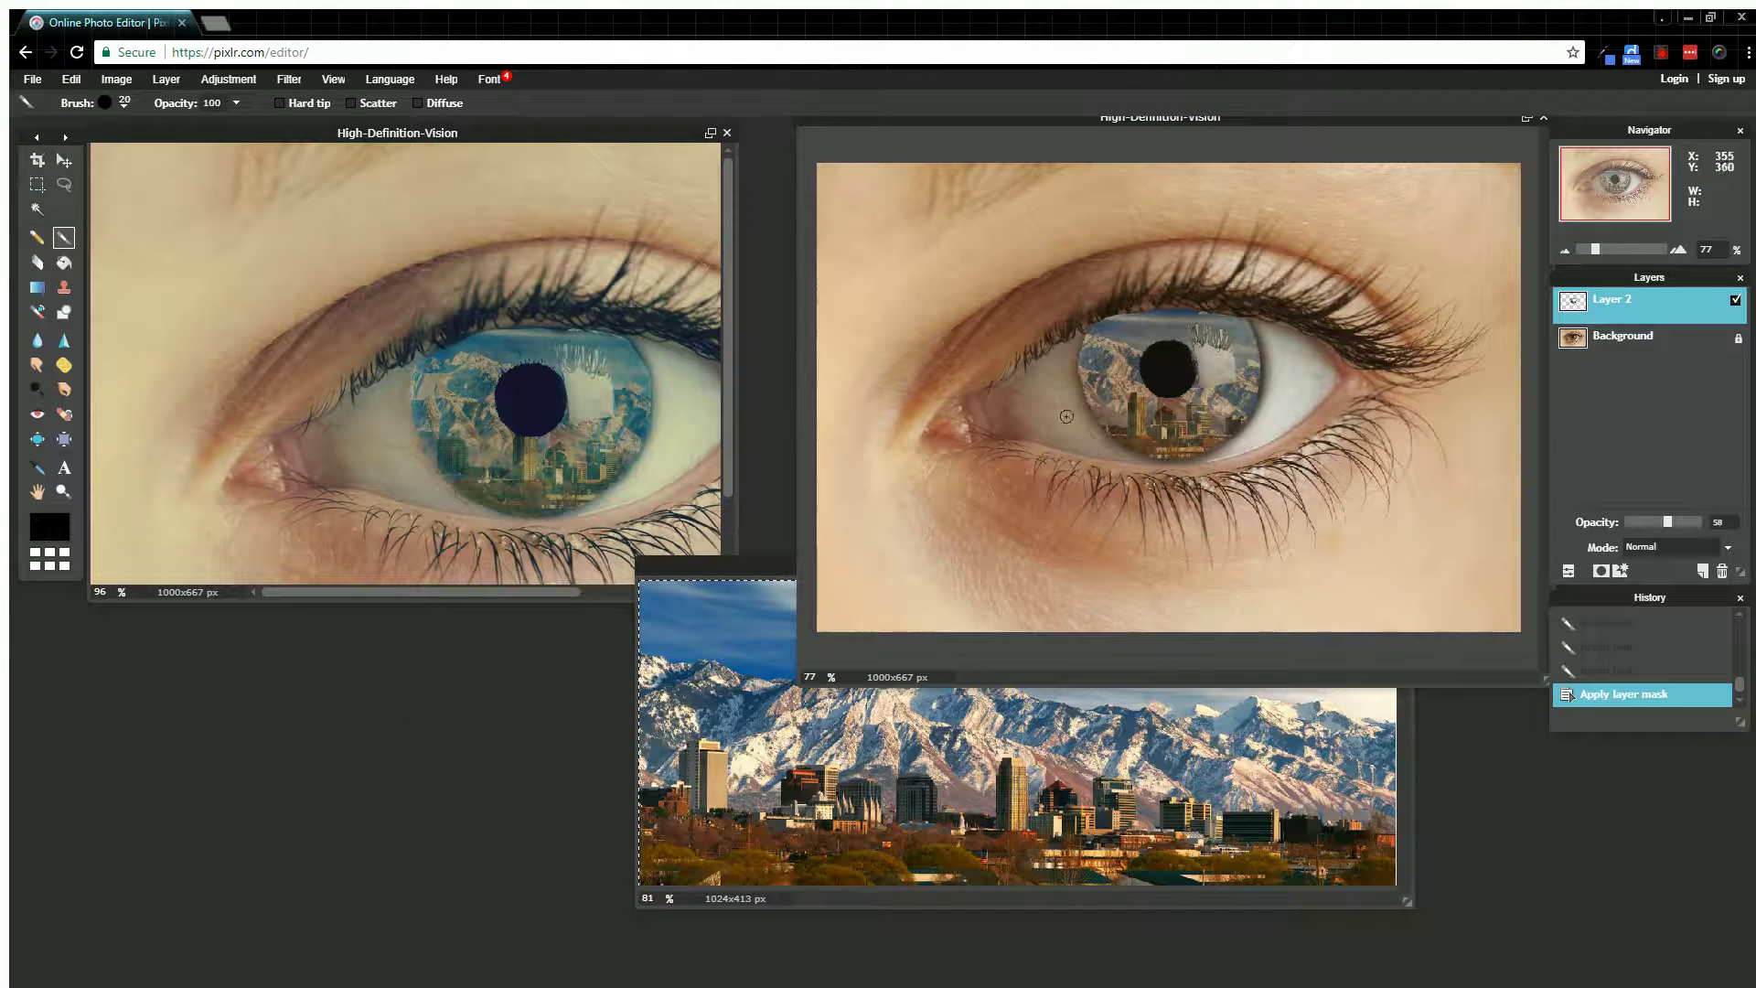
right_click(1596, 297)
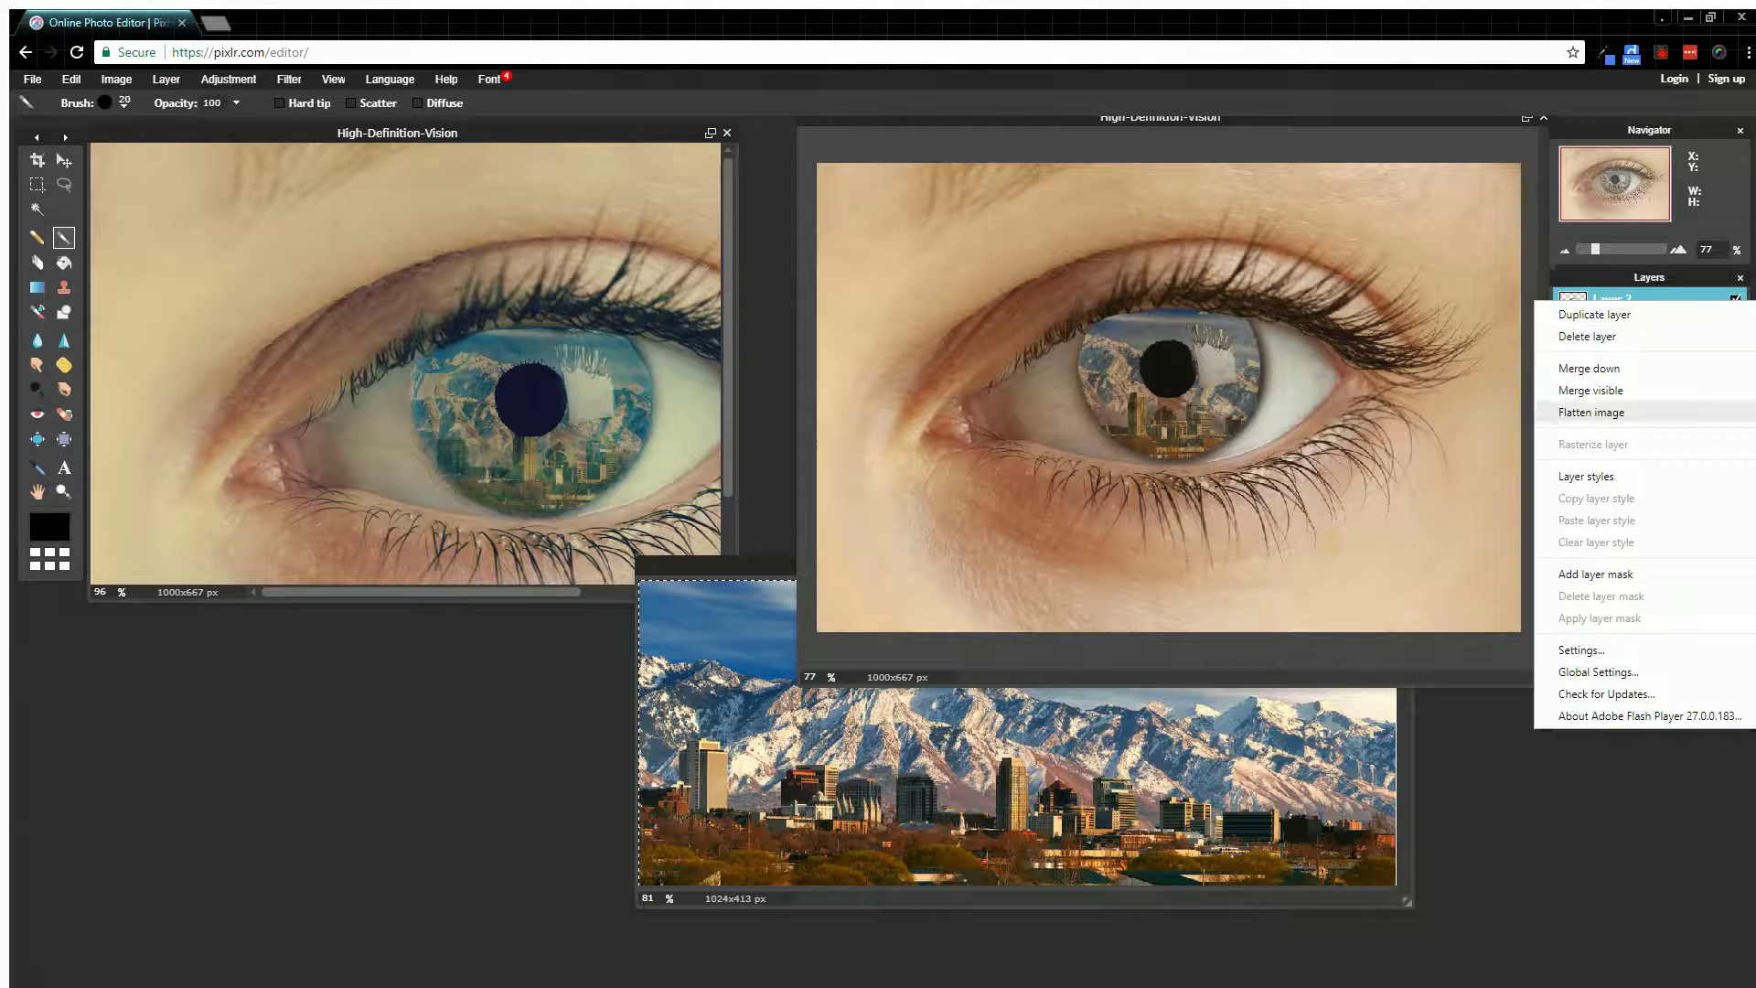
click(1592, 411)
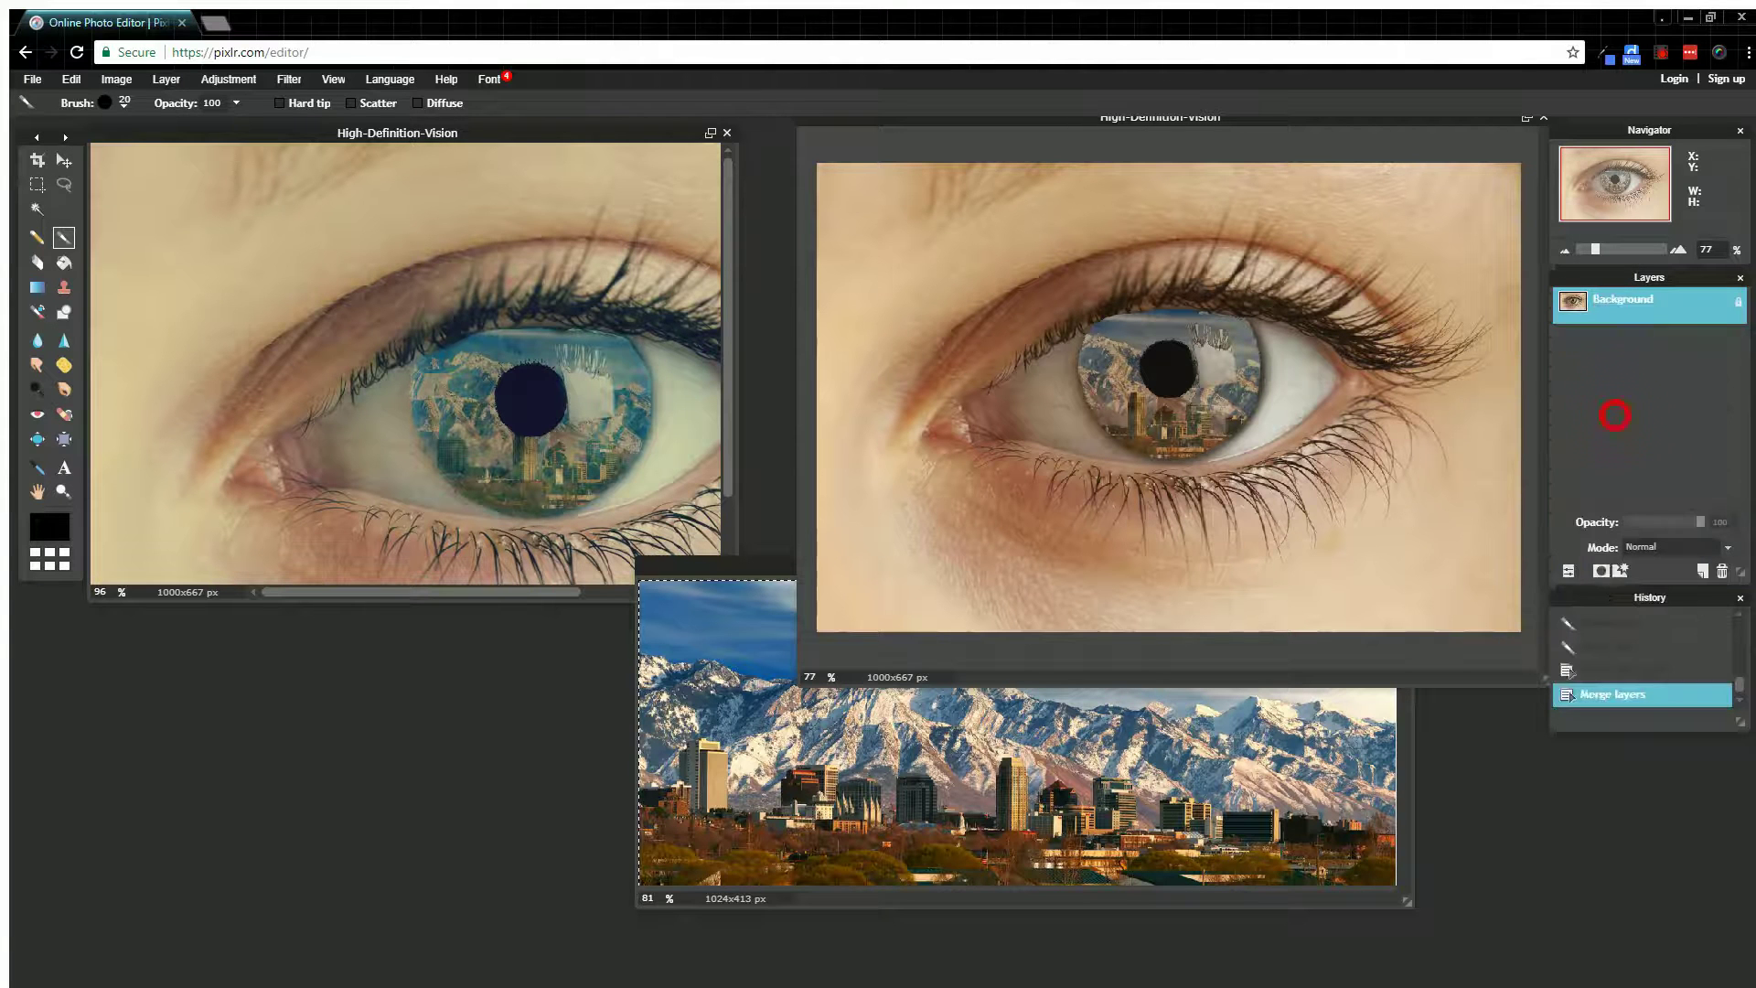
Apply a Color vibrance adjustment with the vibrance slider raised
click(289, 79)
mouse_move(228, 79)
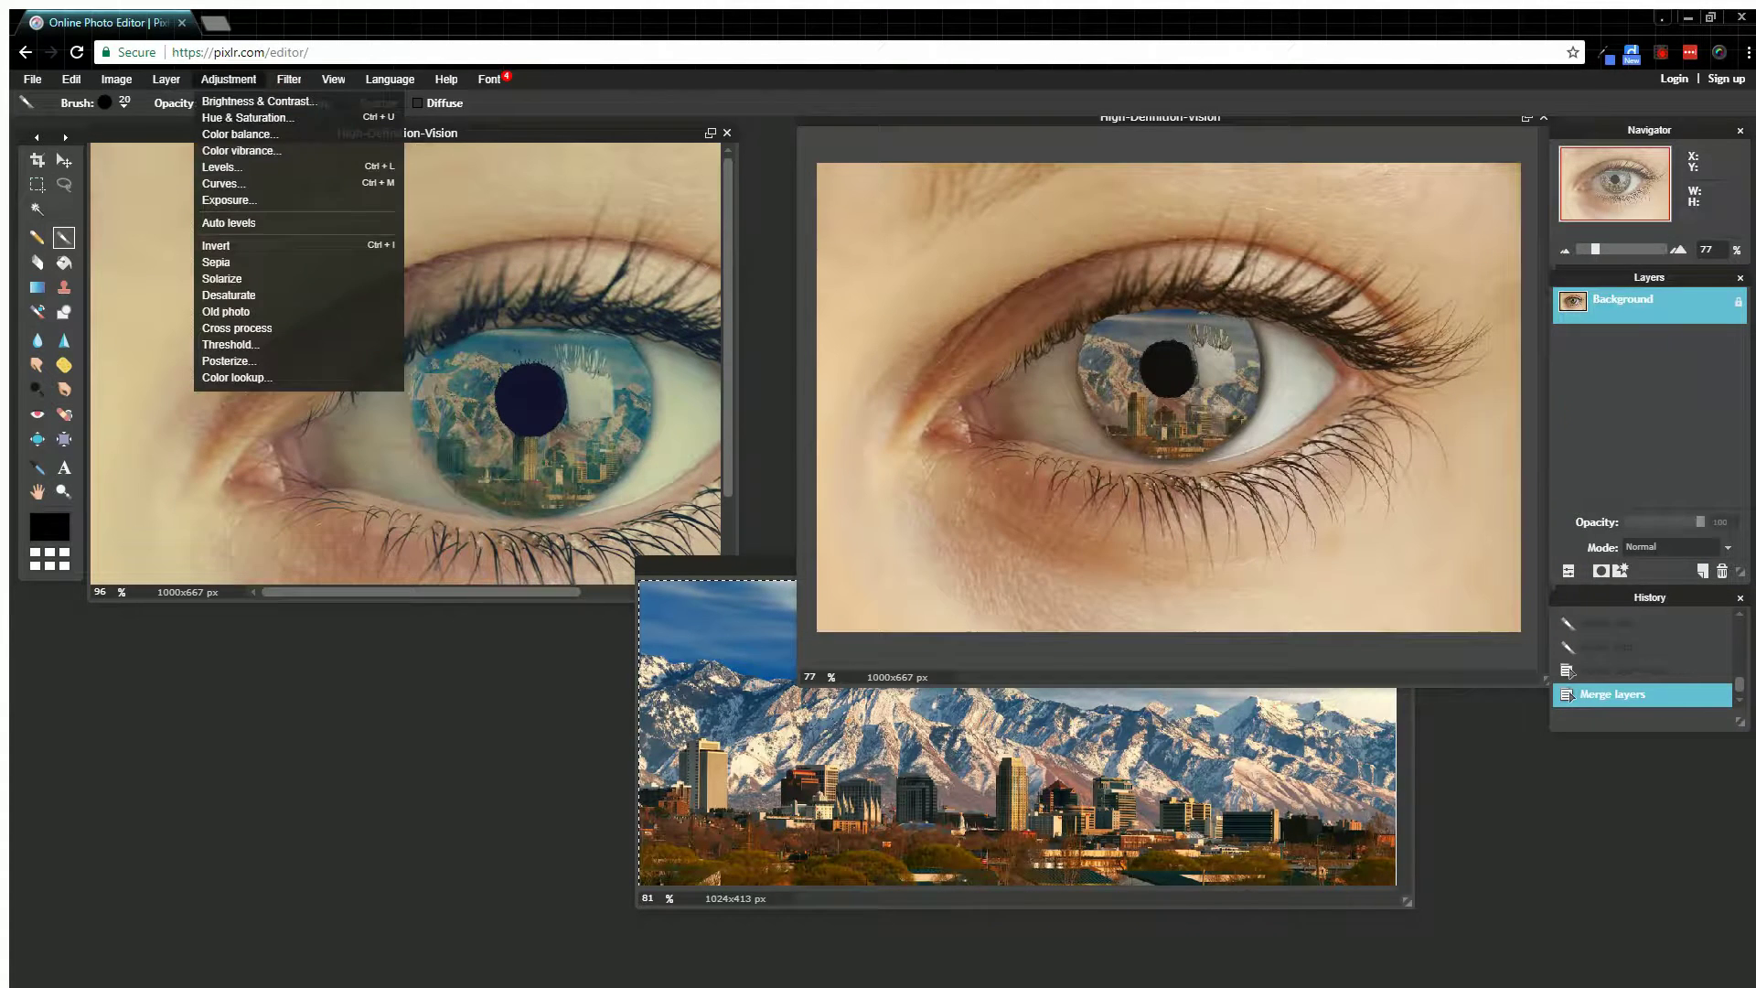
click(246, 145)
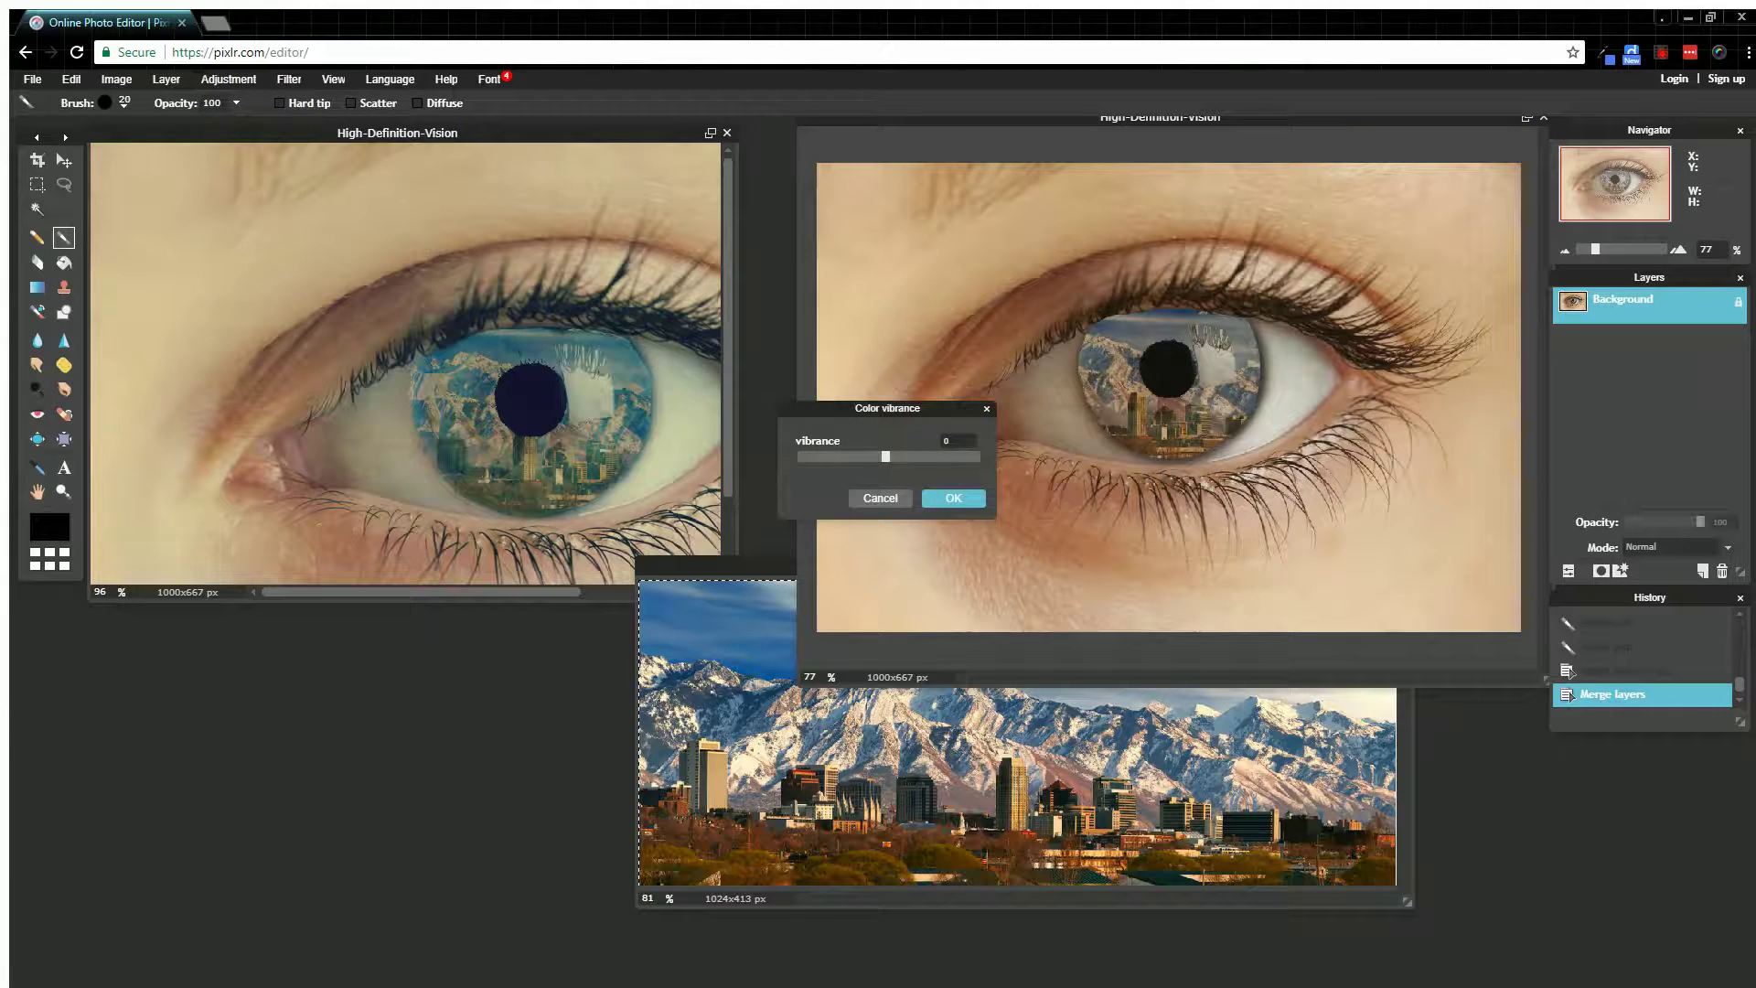
drag(885, 456, 956, 456)
click(932, 497)
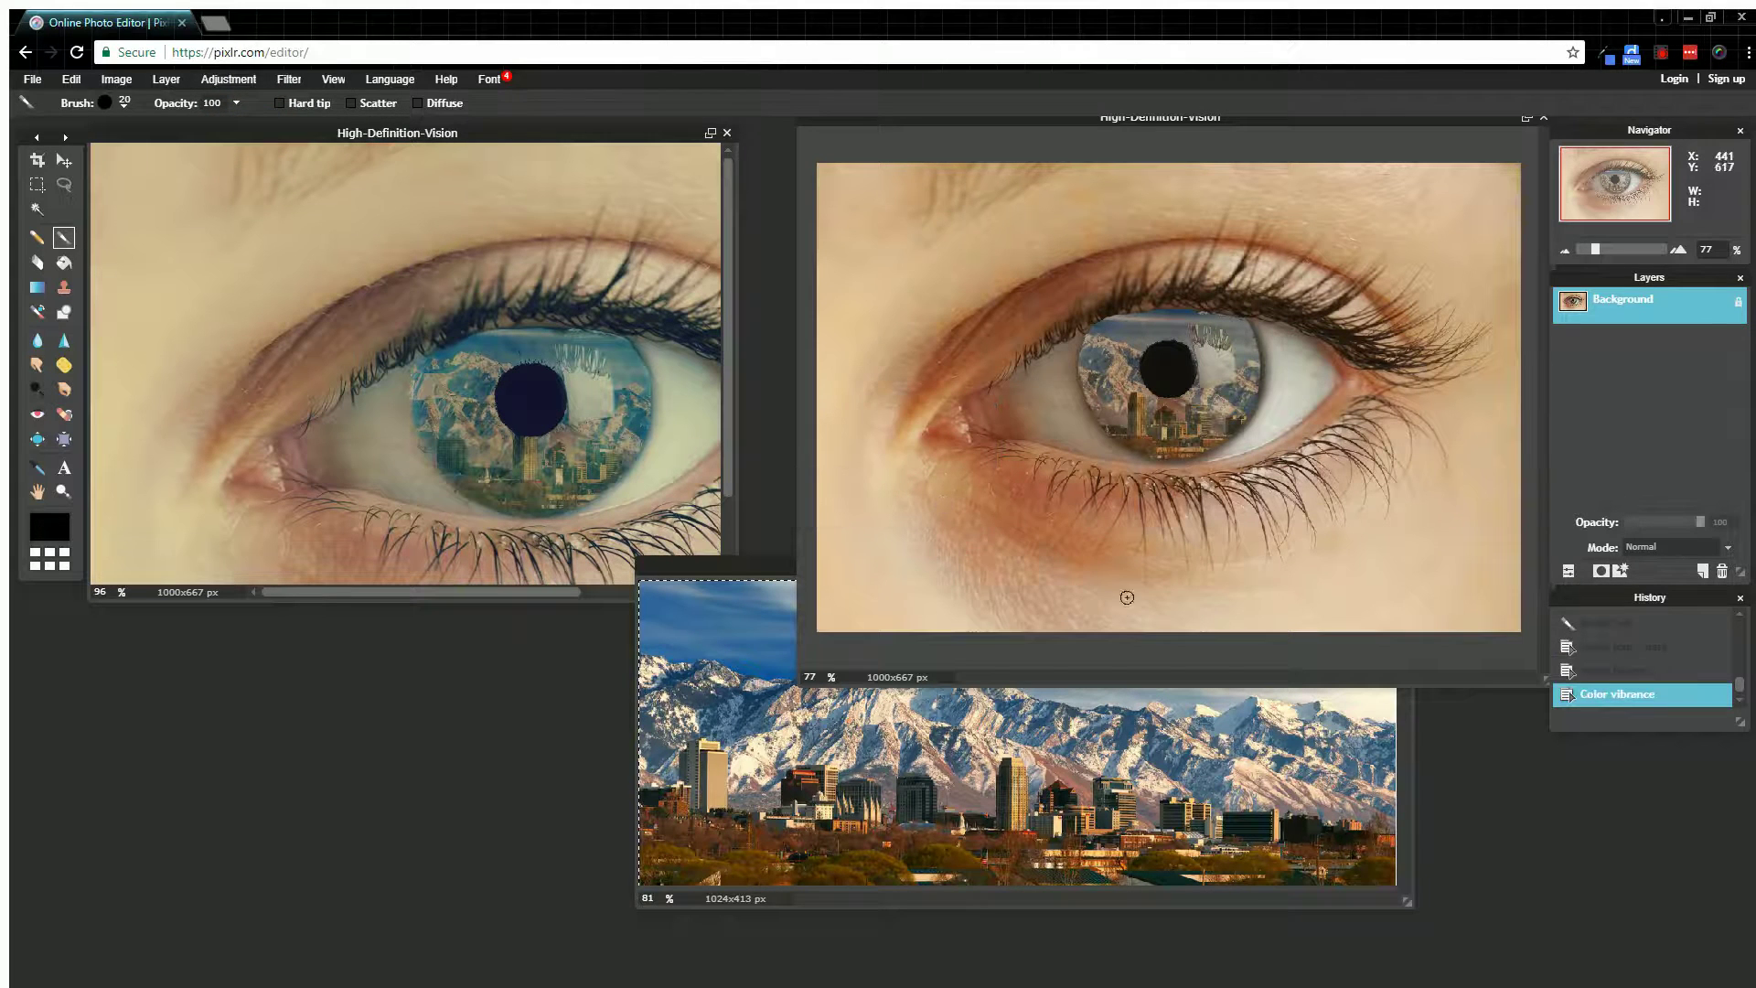
click(229, 78)
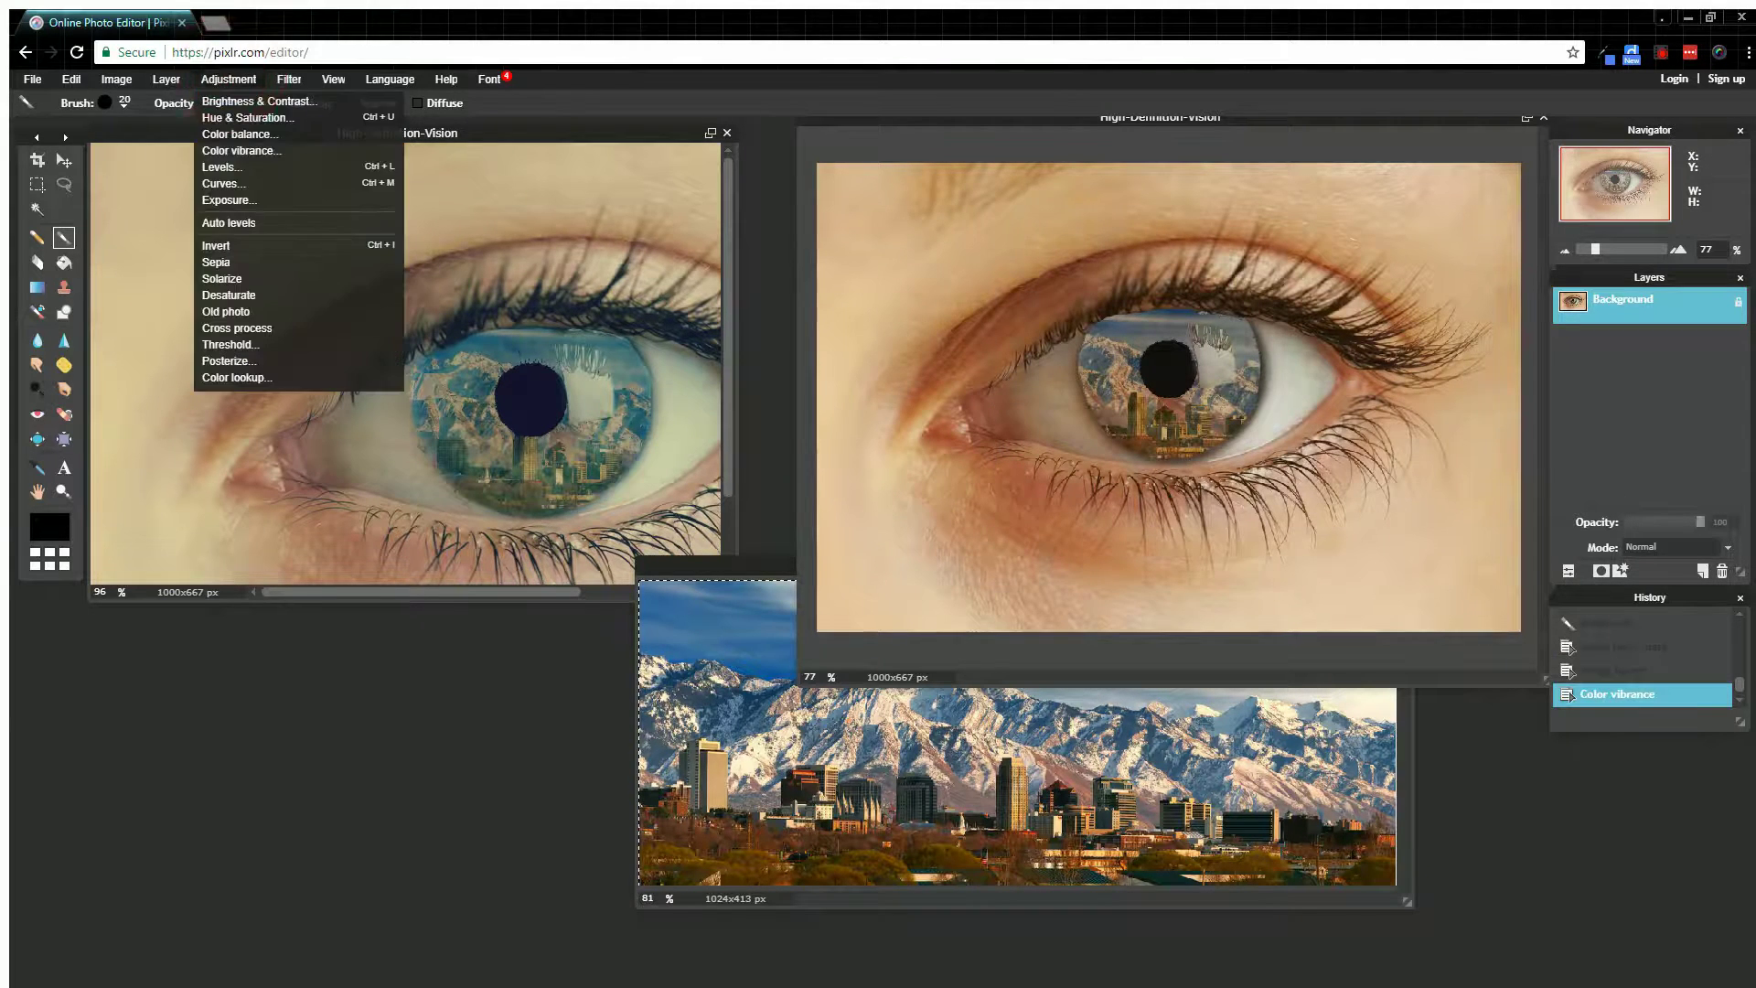
Apply the Jake Curves preset to the eye image for a cool pink-violet tone
click(224, 183)
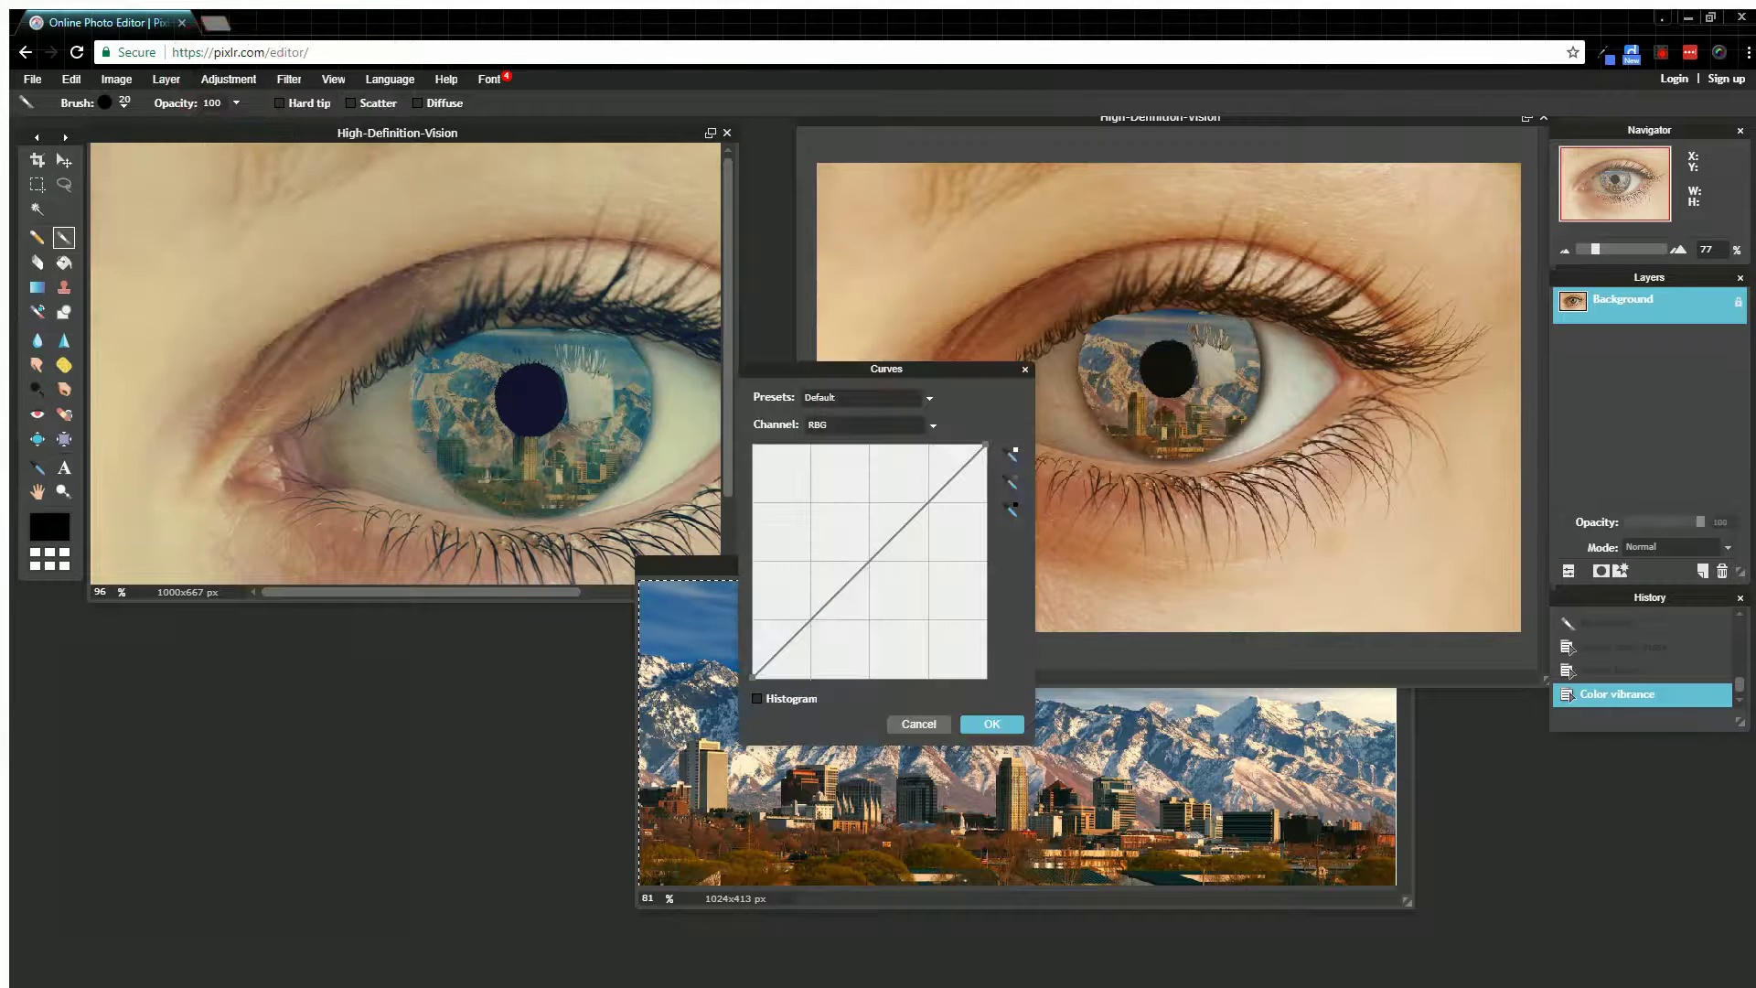
click(925, 397)
scroll(862, 491, down, 5)
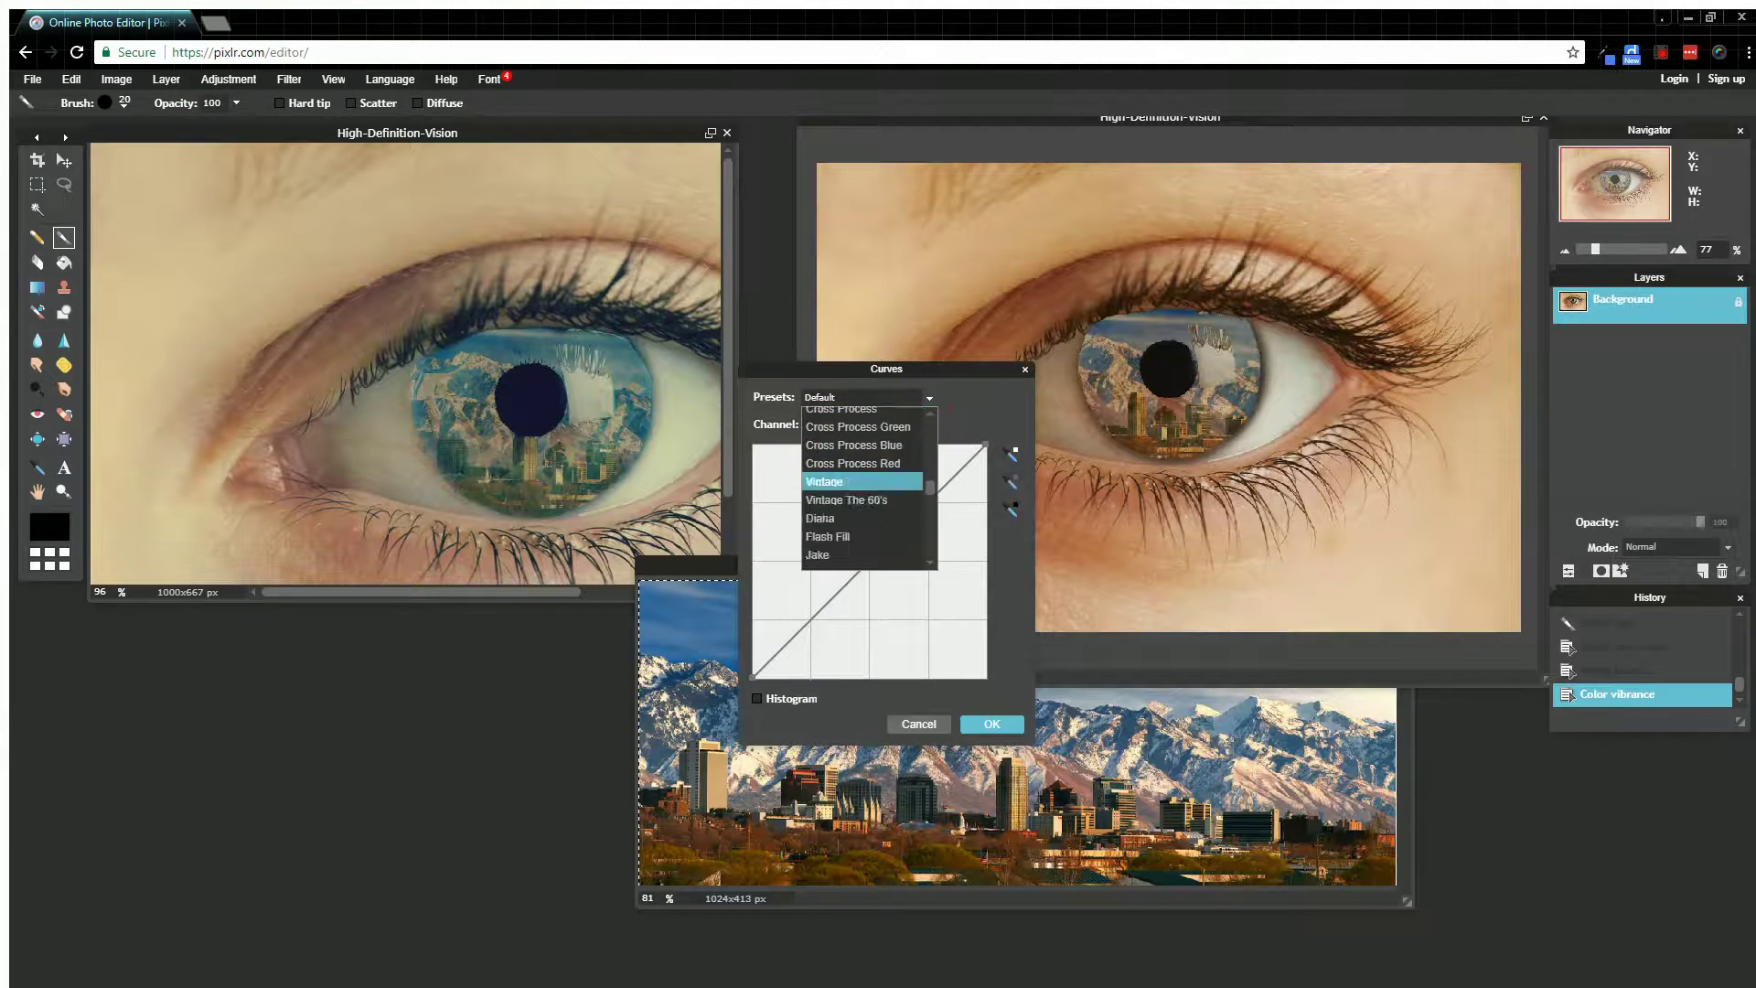
scroll(862, 491, down, 2)
click(832, 439)
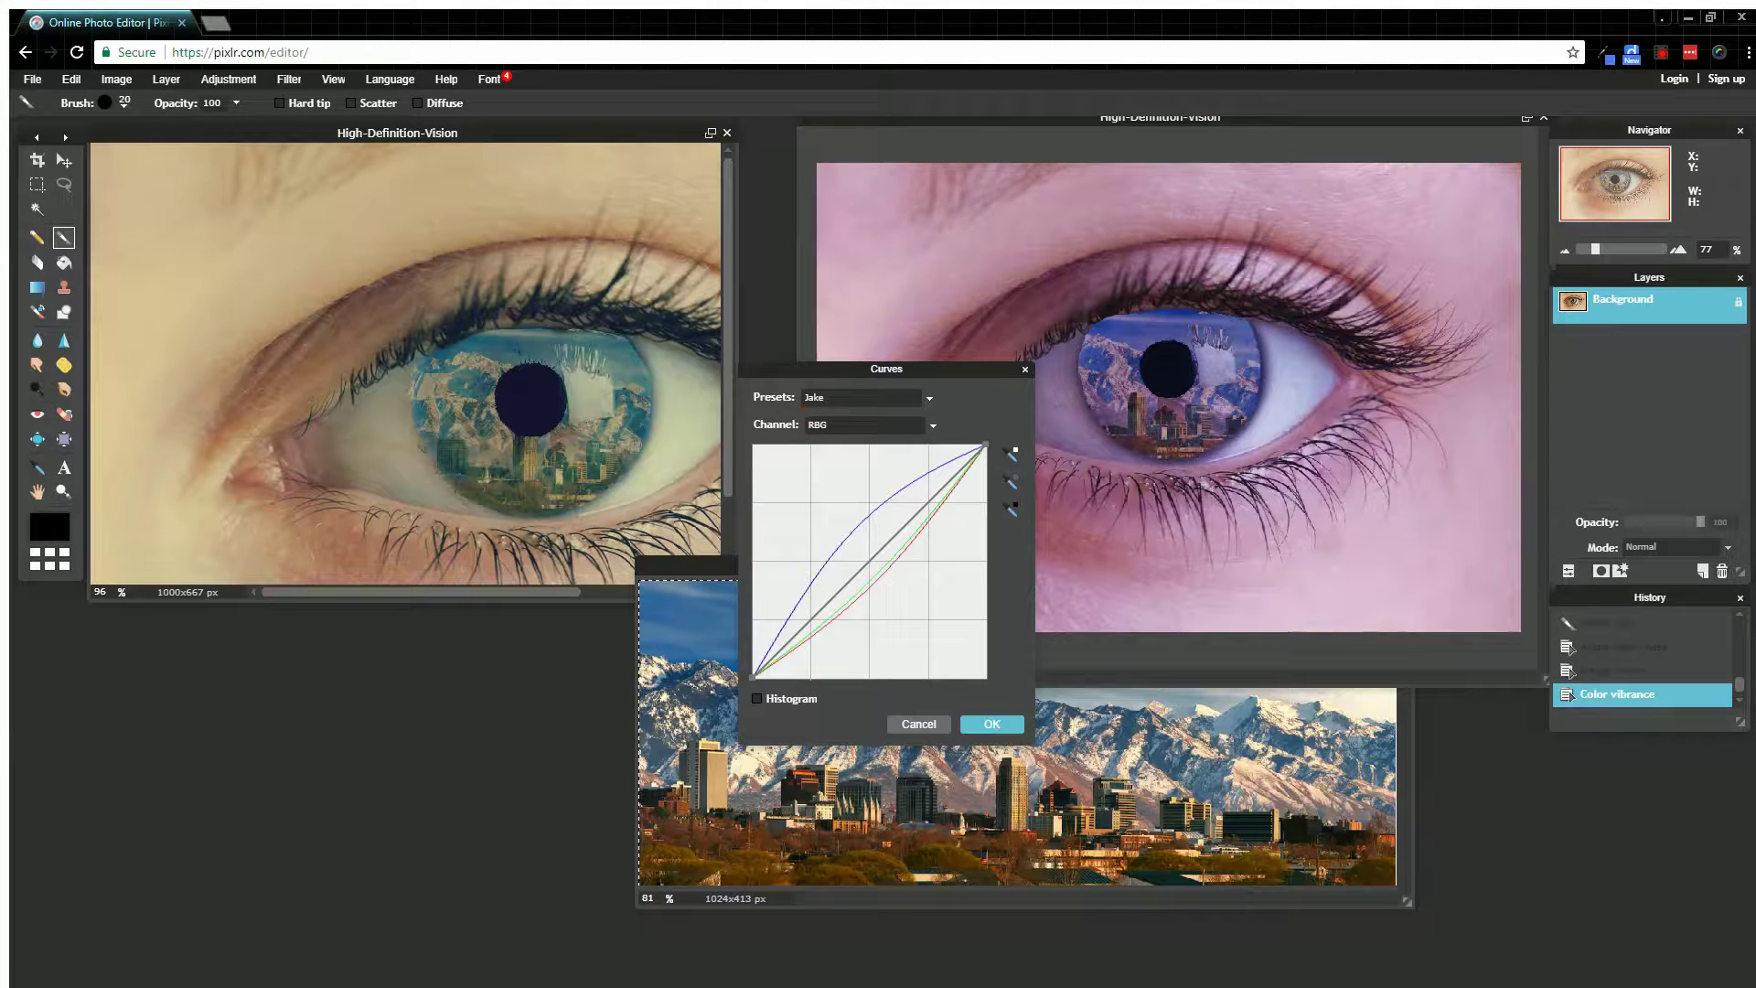
click(992, 723)
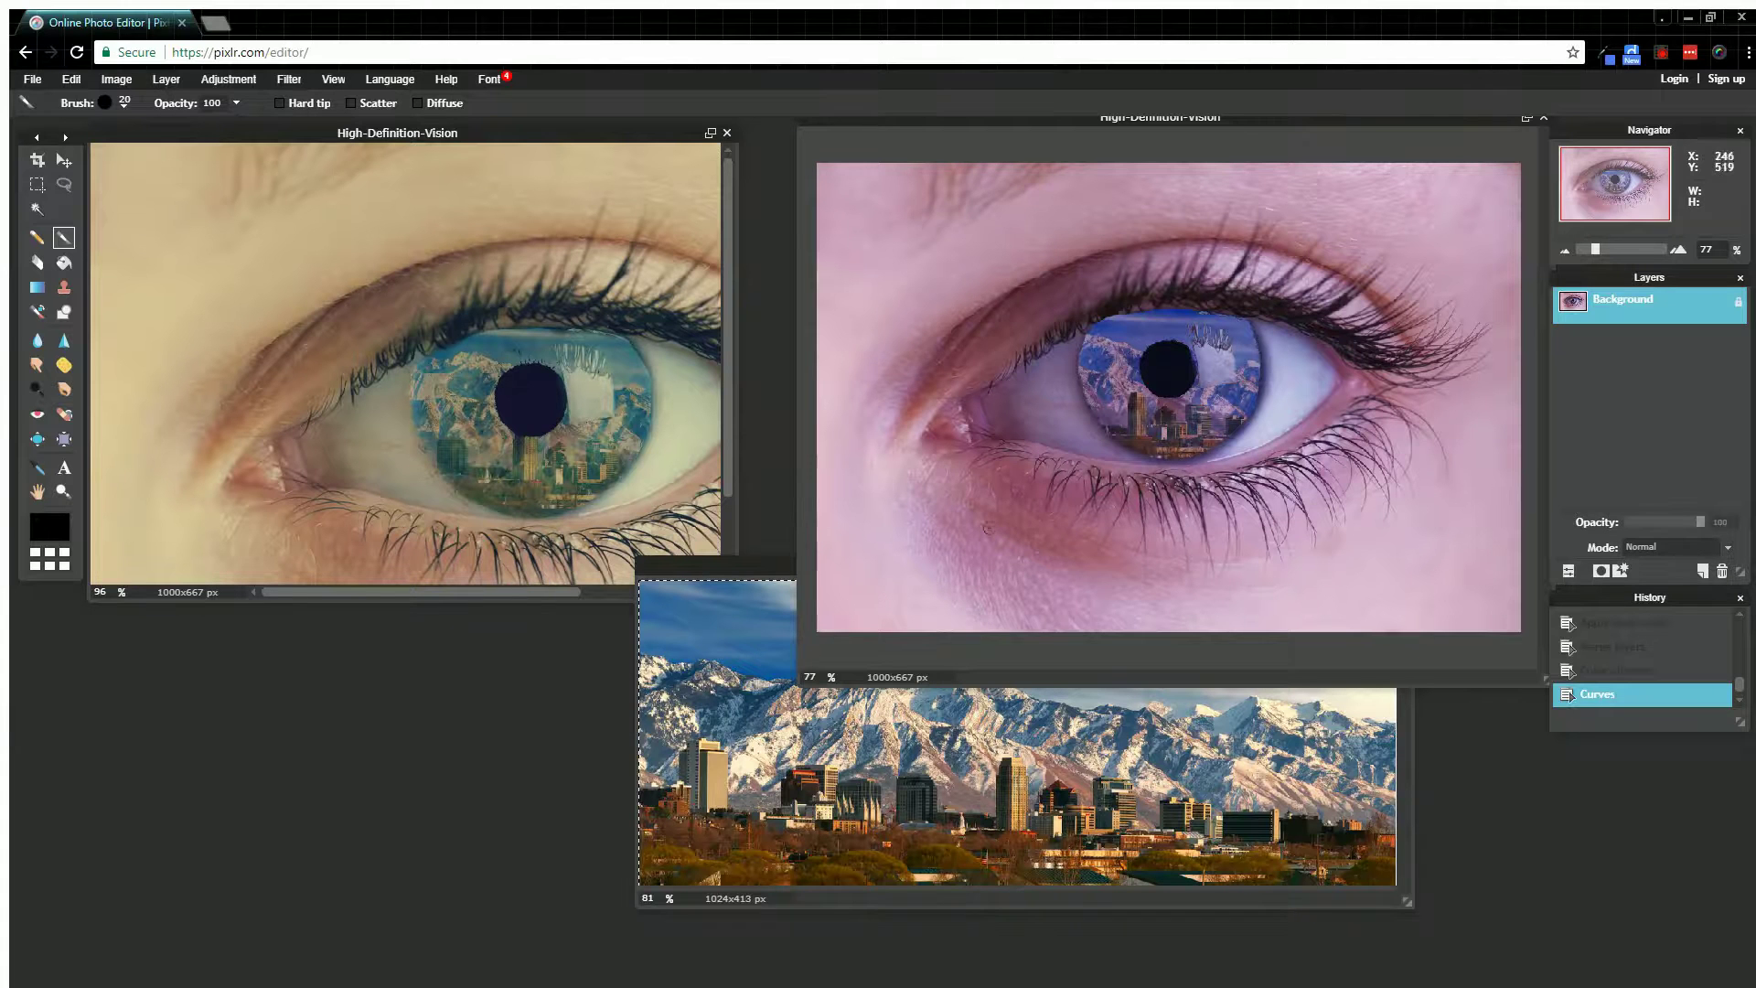
scroll(1088, 482, down, 1)
scroll(1089, 482, down, 3)
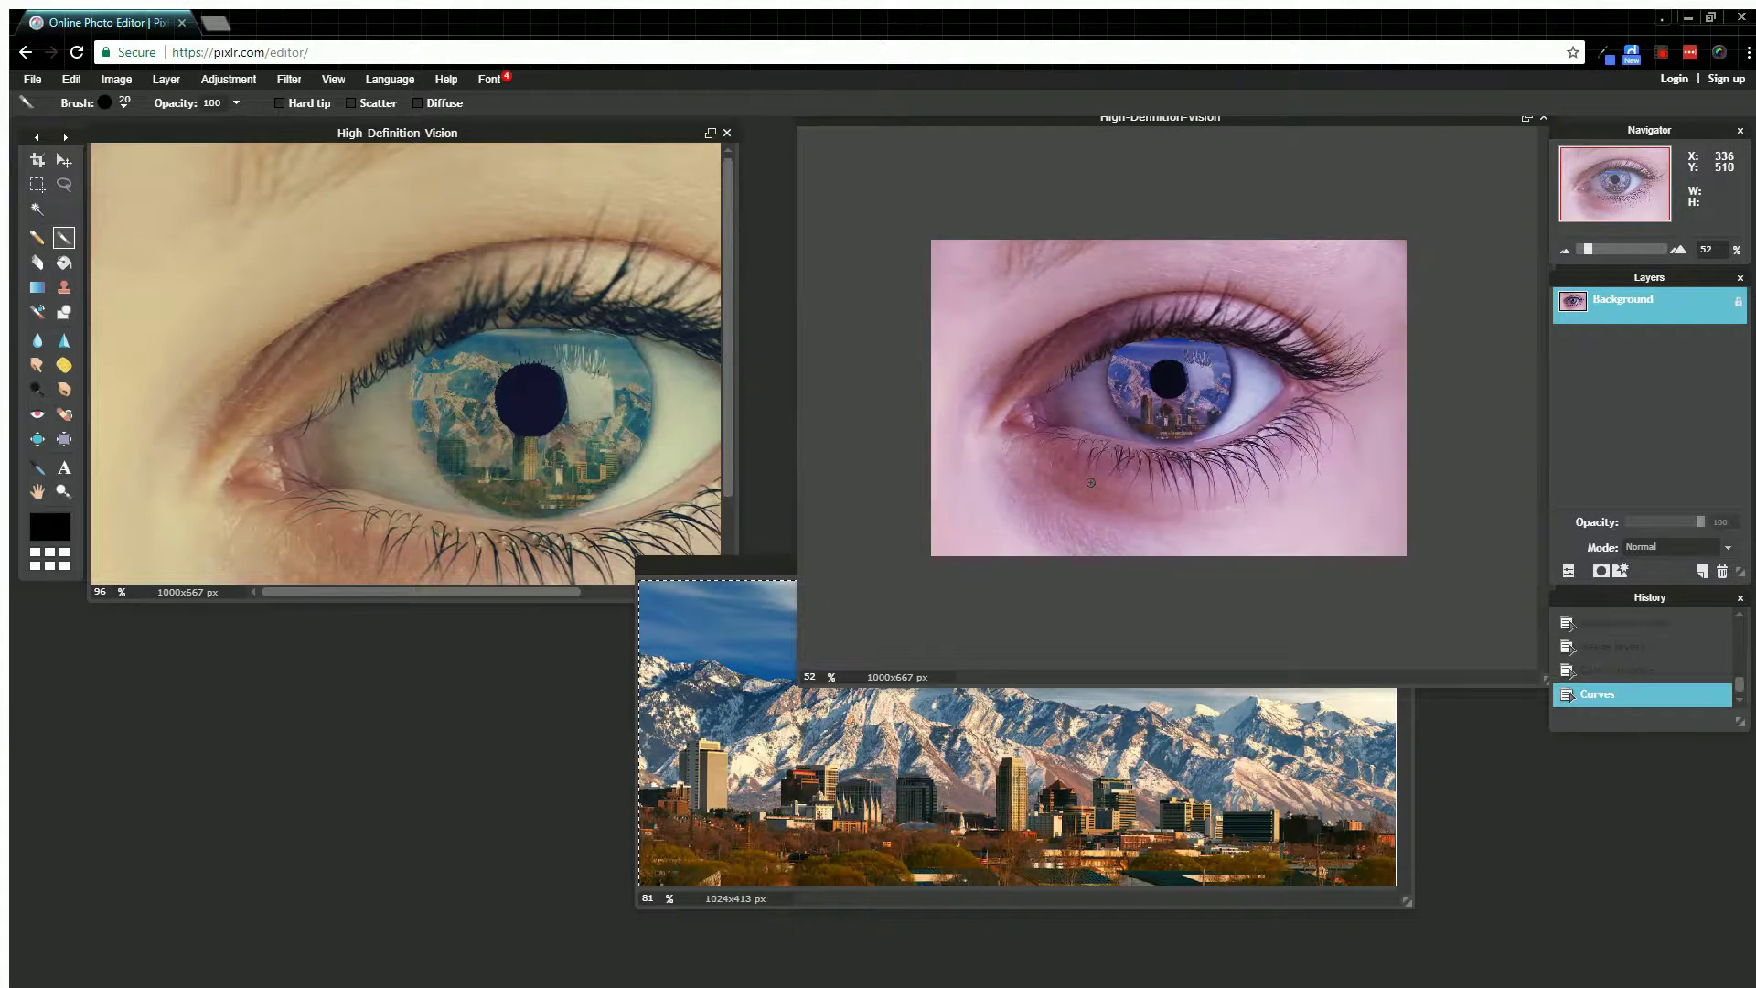